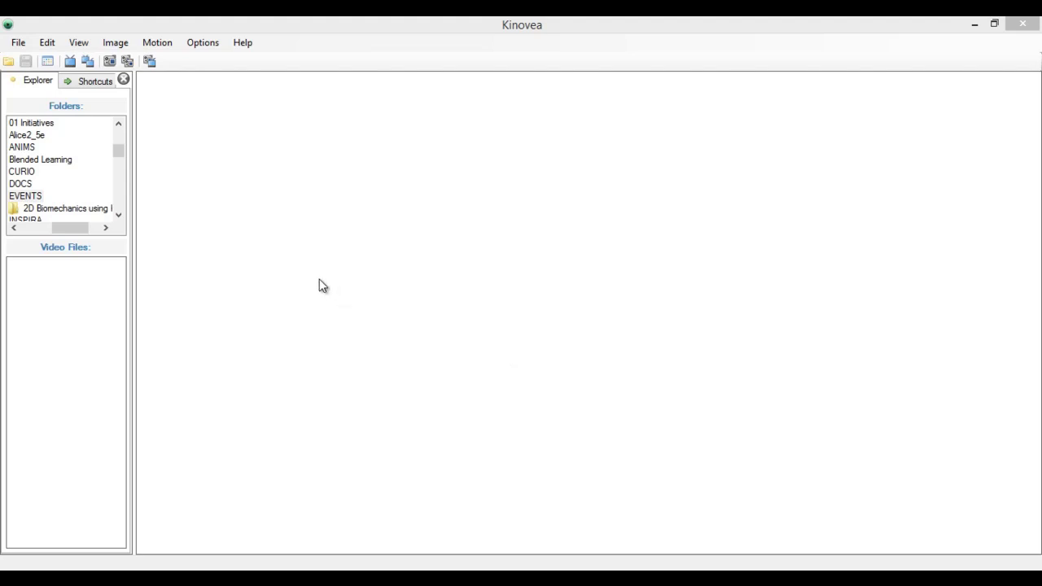
Open the video VID_20180905_111856.mp4 from the 2D Biomechanics folder inside EVENTS.
click(26, 196)
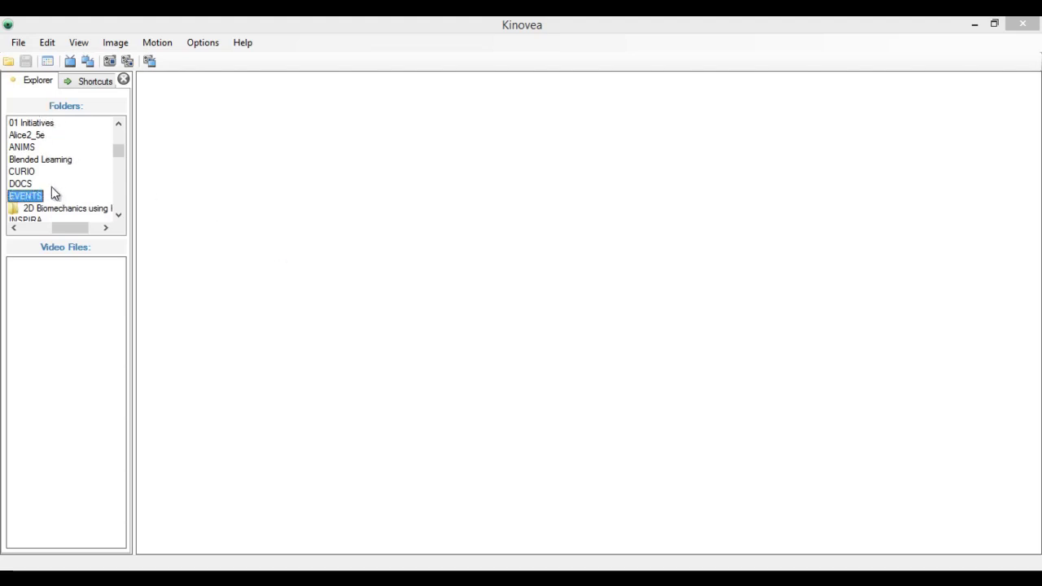
click(57, 213)
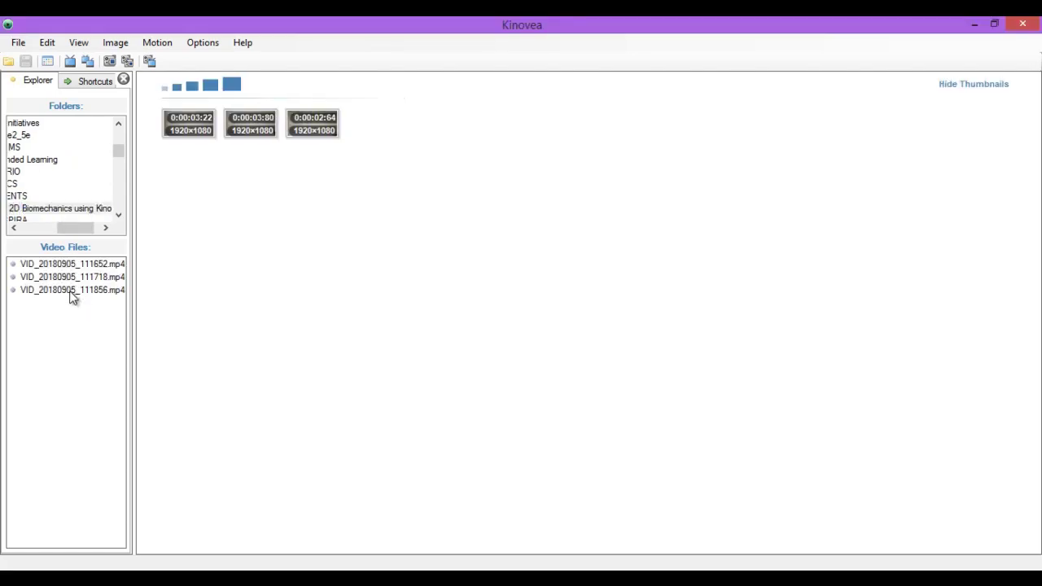
drag(70, 296, 209, 298)
drag(304, 269, 434, 326)
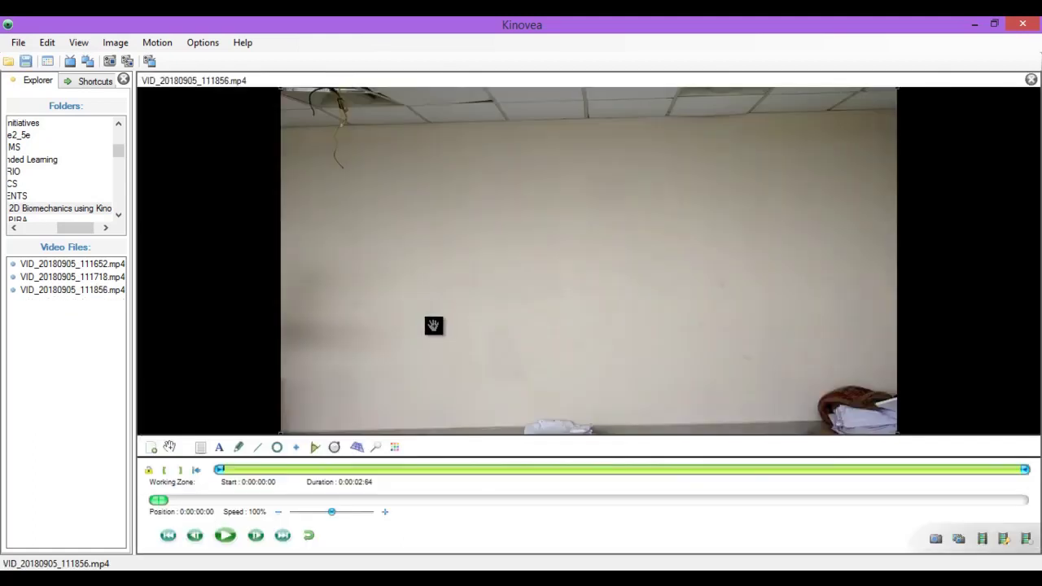
key(ctrl+z)
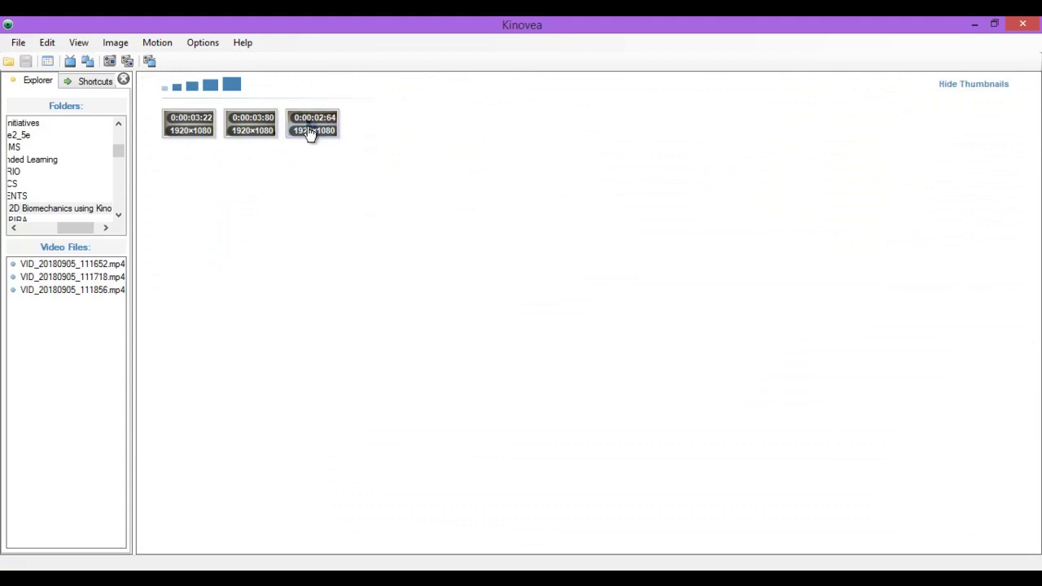
double_click(309, 133)
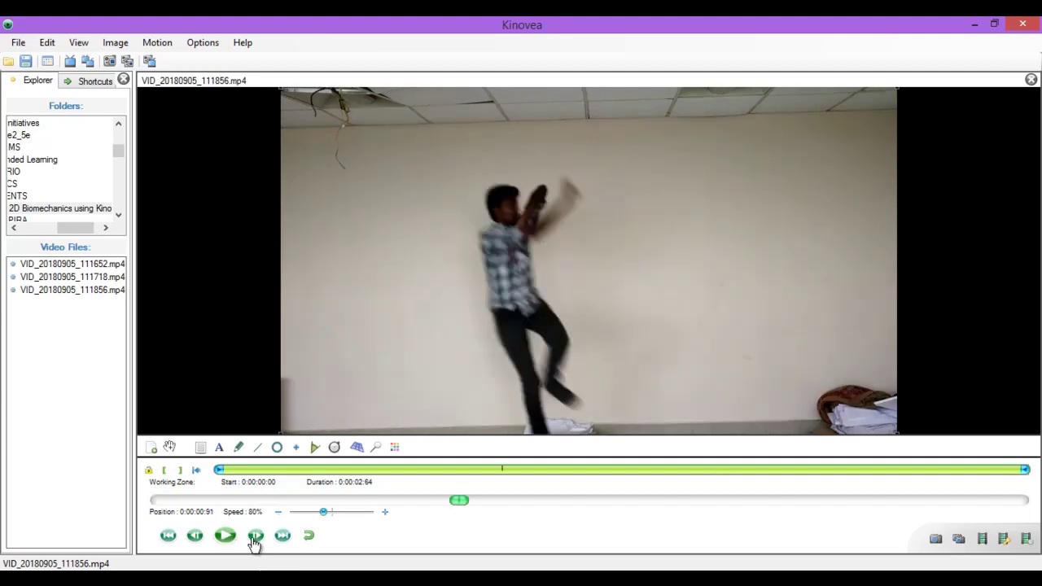
Review the clip frame by frame in both directions, check its first and last frames, and play it.
click(256, 543)
click(256, 543)
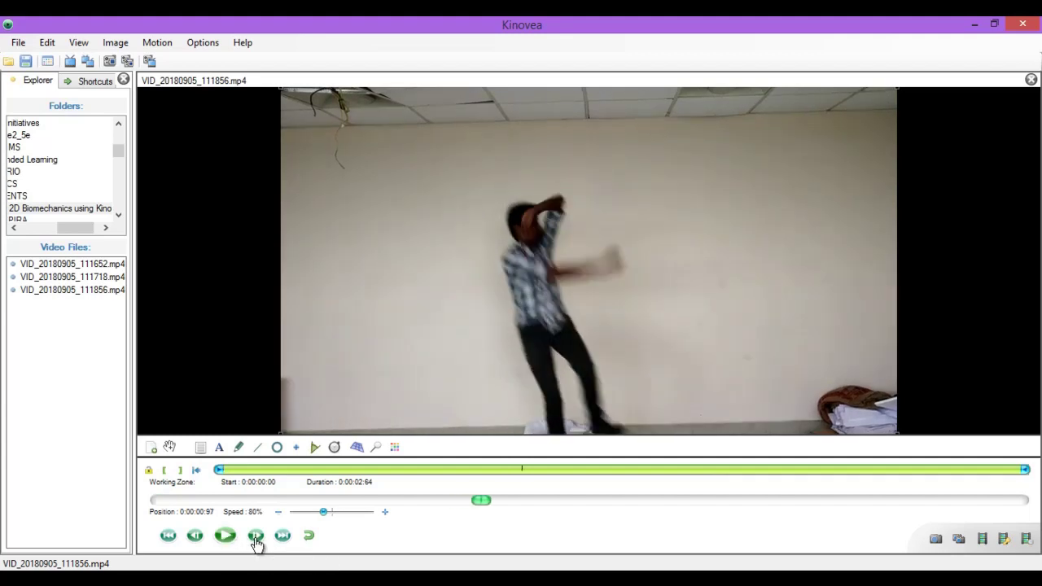
click(197, 537)
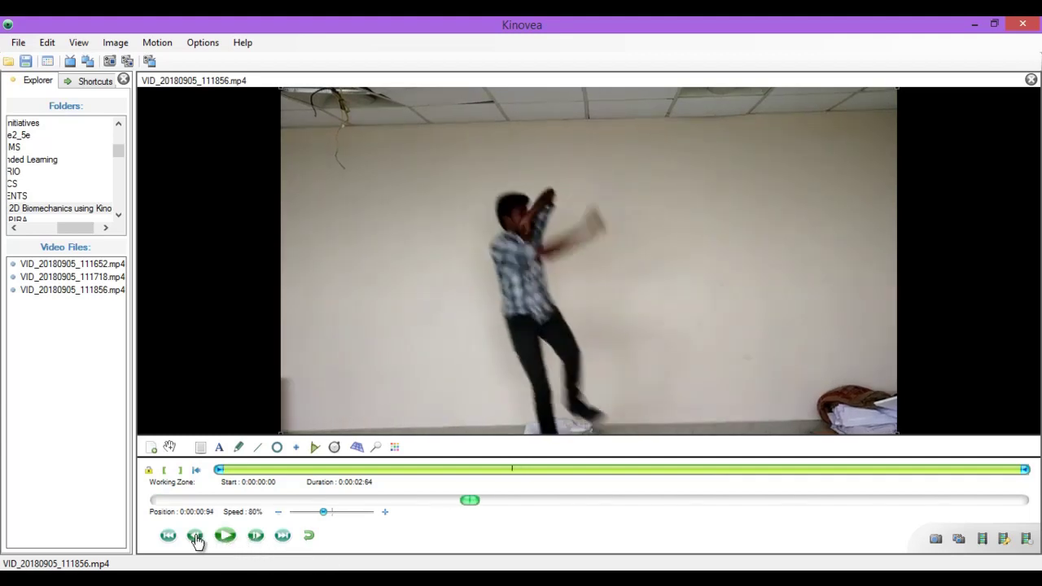
click(197, 538)
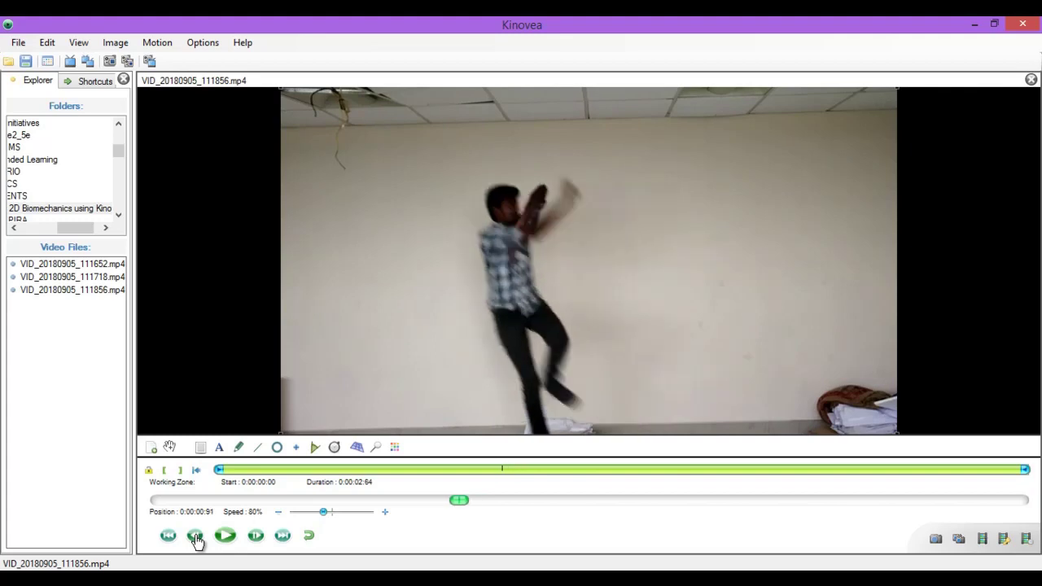
click(196, 539)
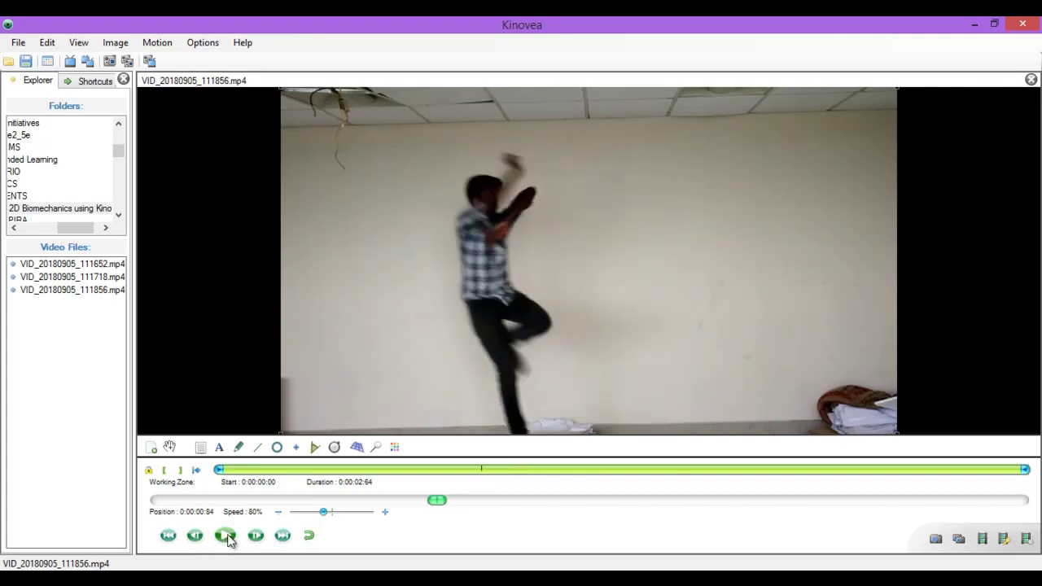
click(168, 538)
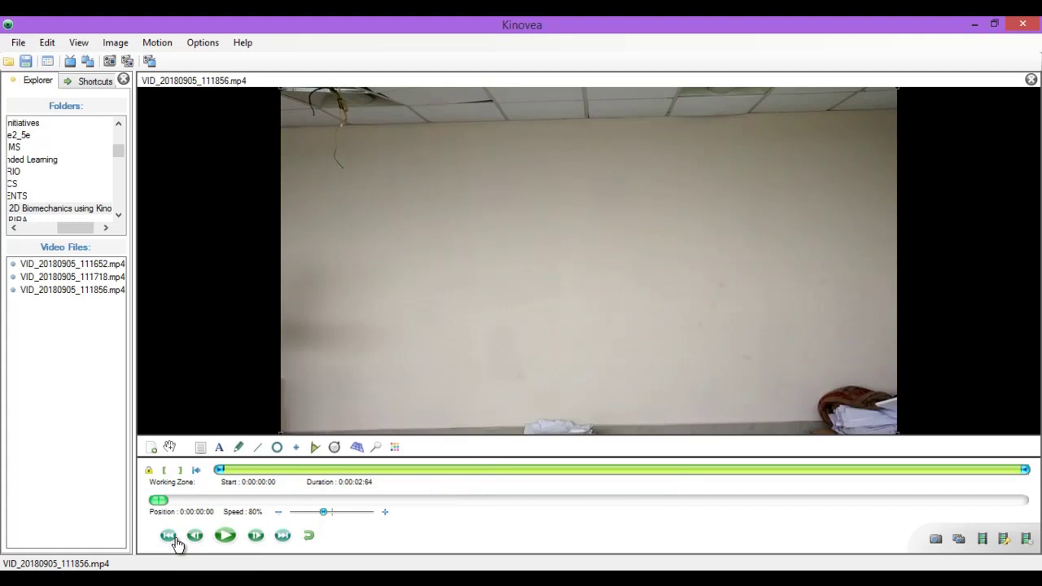
click(283, 536)
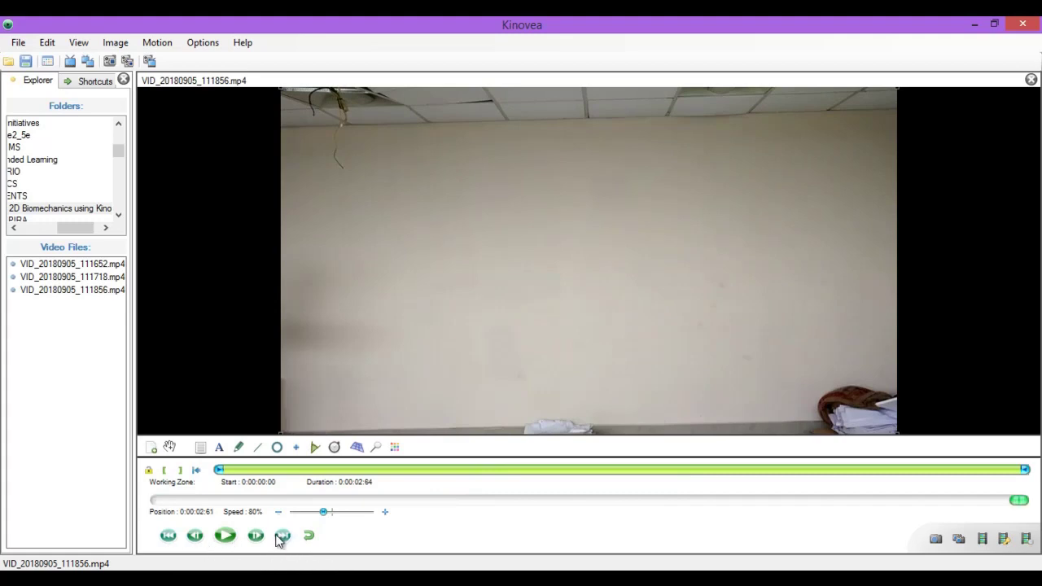
click(224, 538)
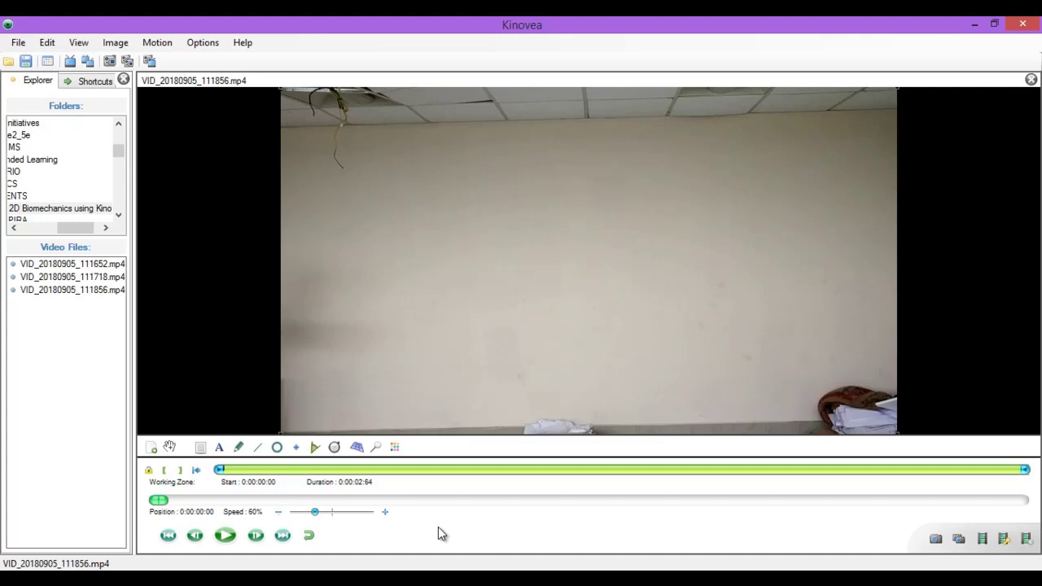
Start the working zone at position 0:00:00:51, where the bowler leaps with one knee raised.
click(257, 538)
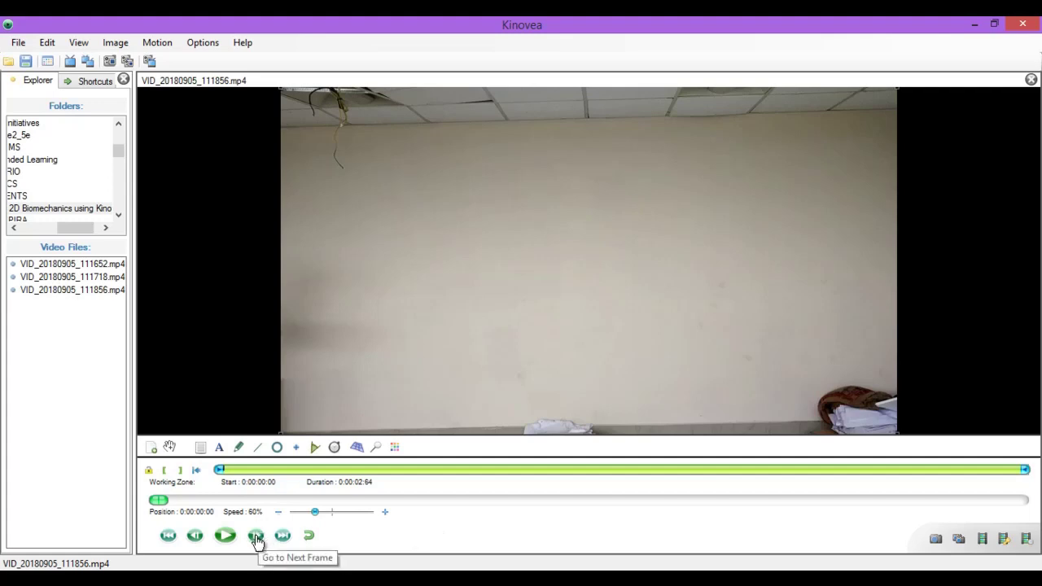
click(254, 536)
click(254, 536)
click(255, 536)
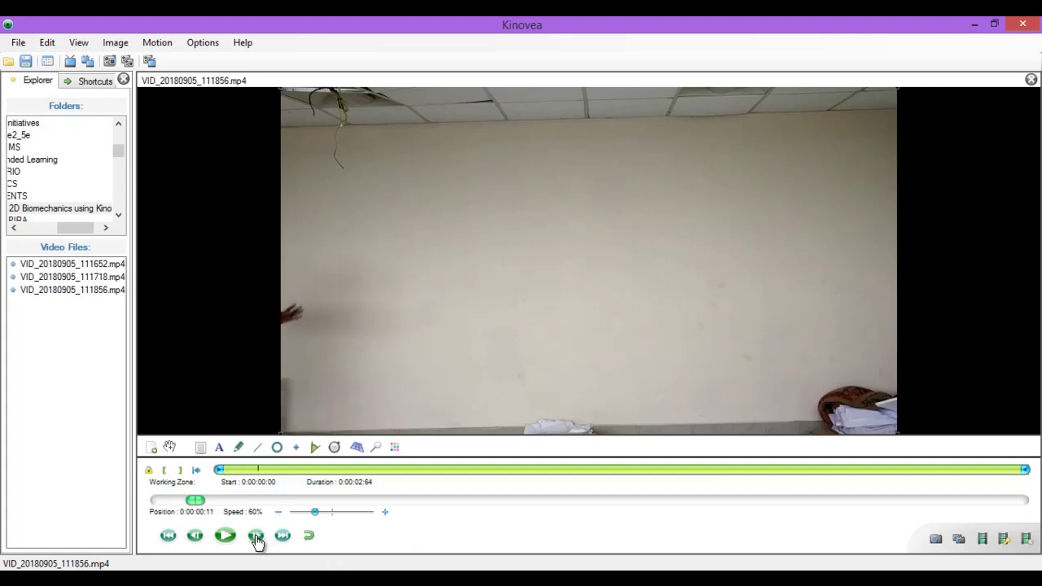
click(255, 535)
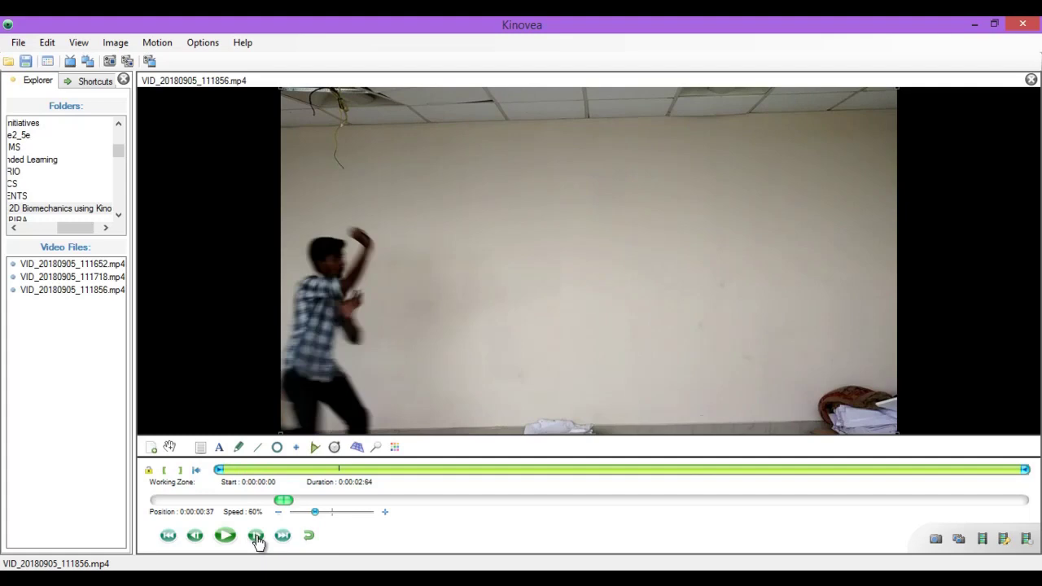
click(258, 537)
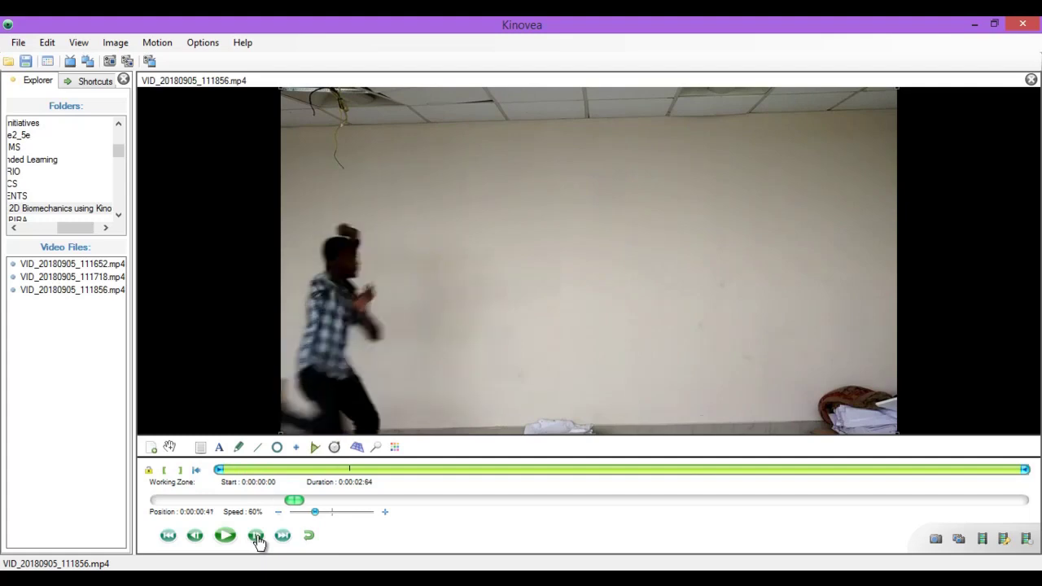
click(258, 537)
click(257, 538)
click(258, 537)
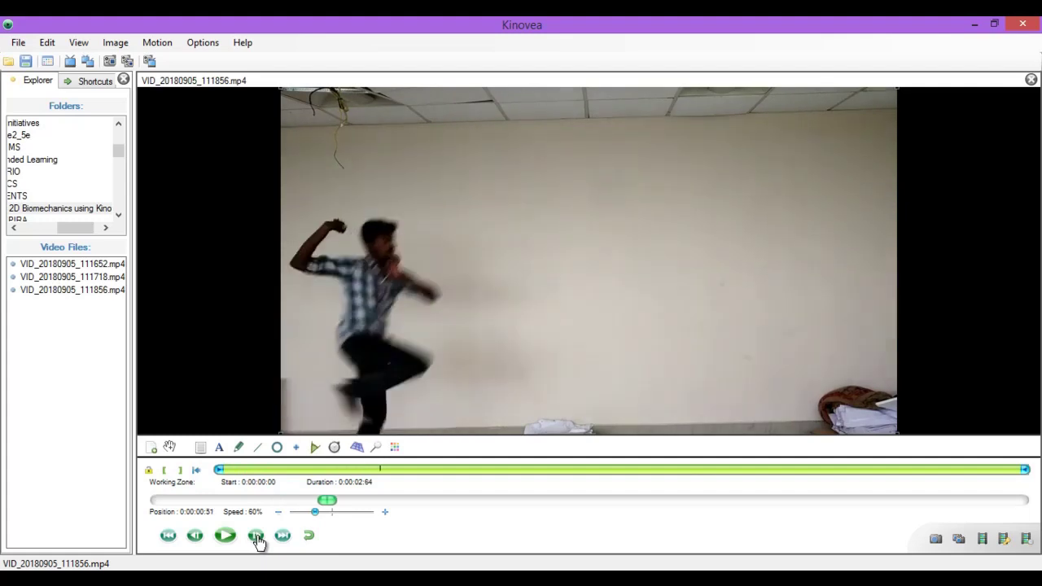
click(258, 537)
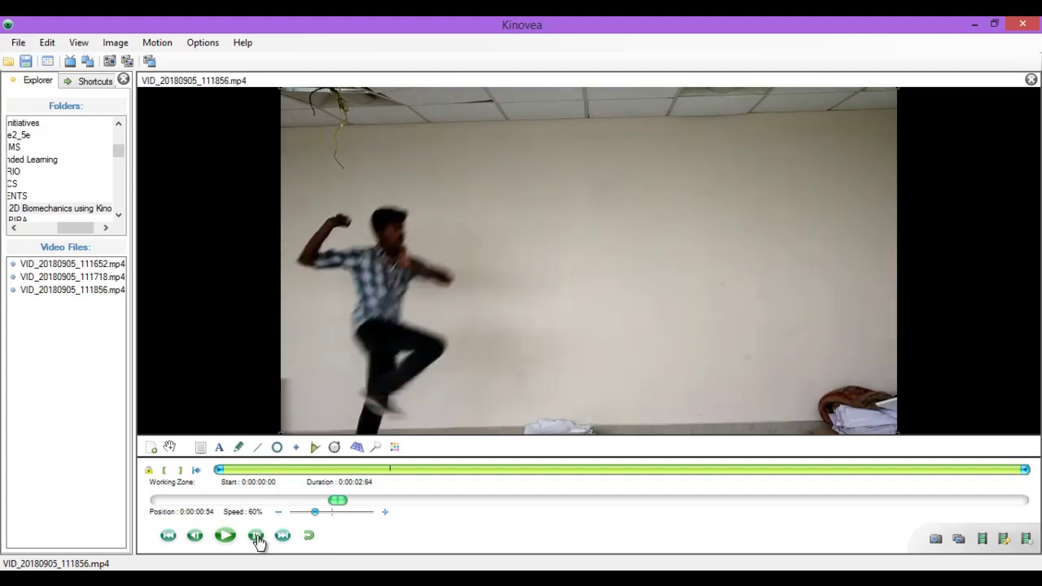
click(196, 538)
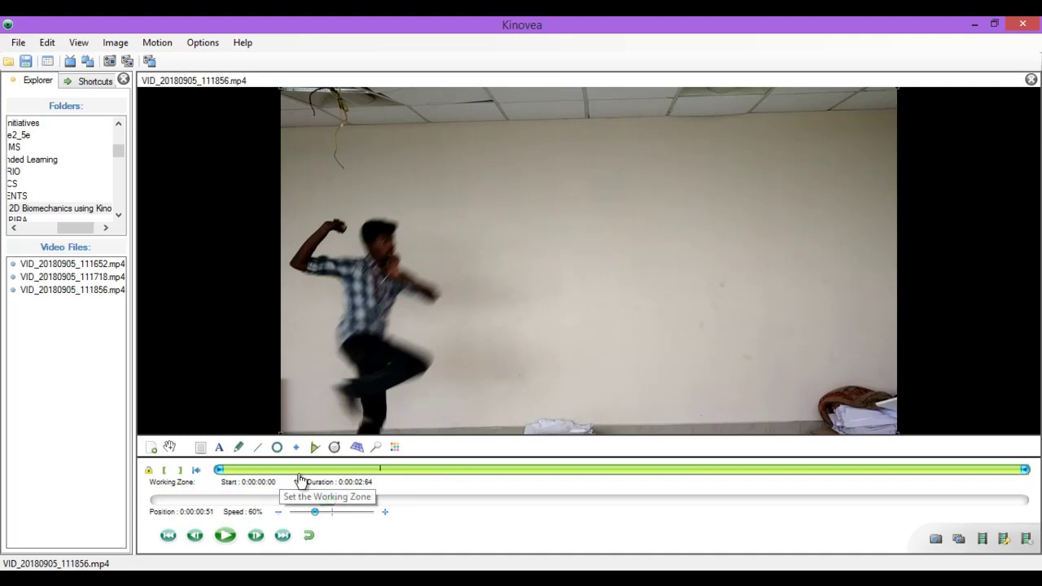
click(163, 472)
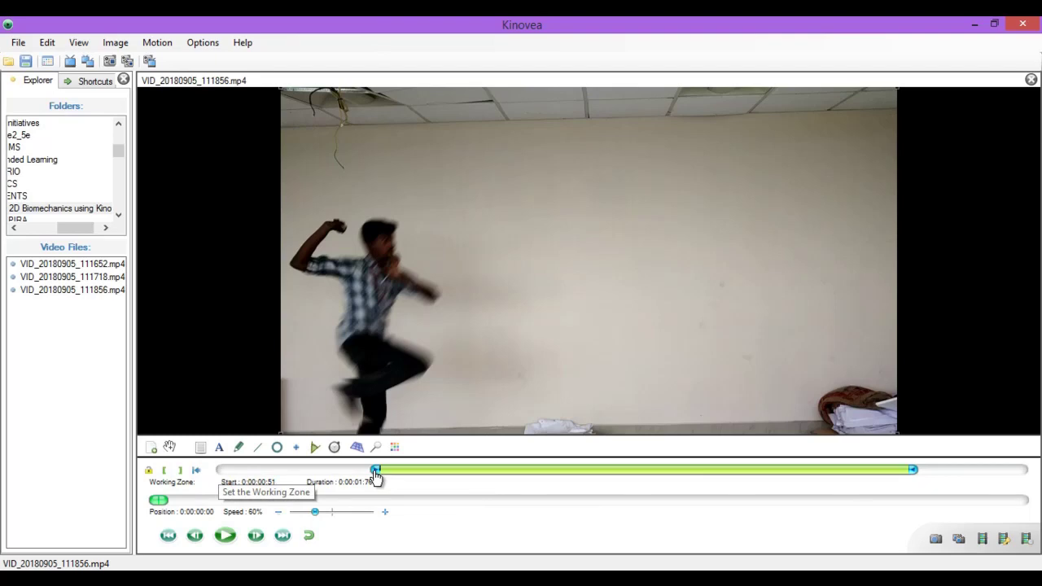
End the working zone at position 0:00:01:03, in the bowler's follow-through, and play the trimmed section.
click(283, 539)
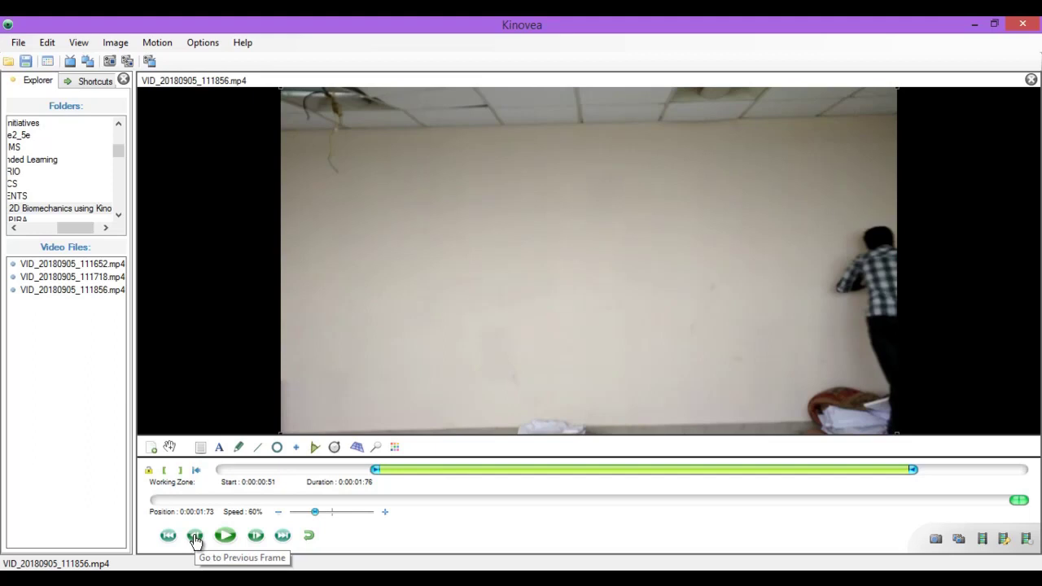
click(194, 537)
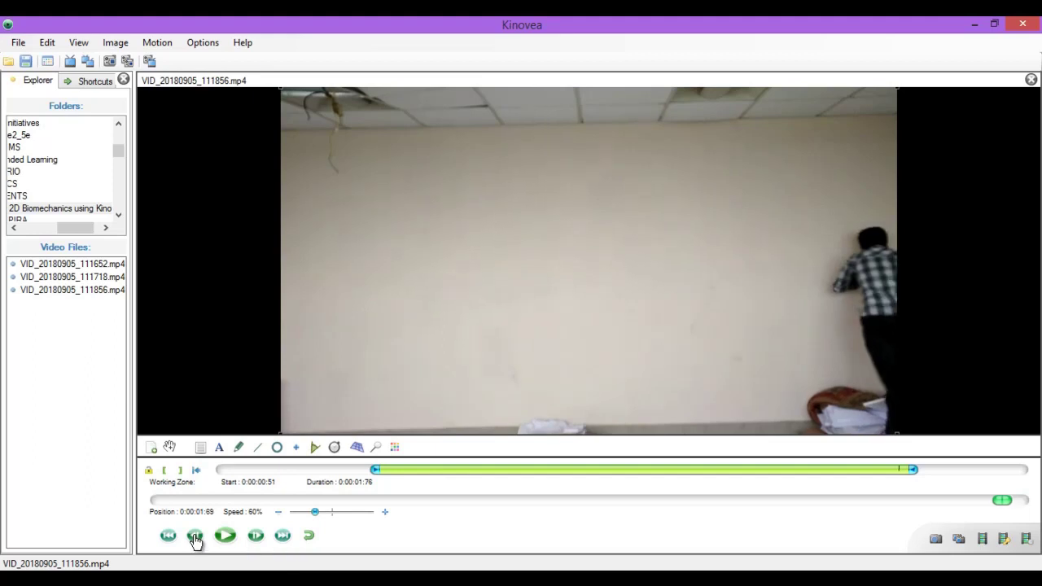
click(195, 537)
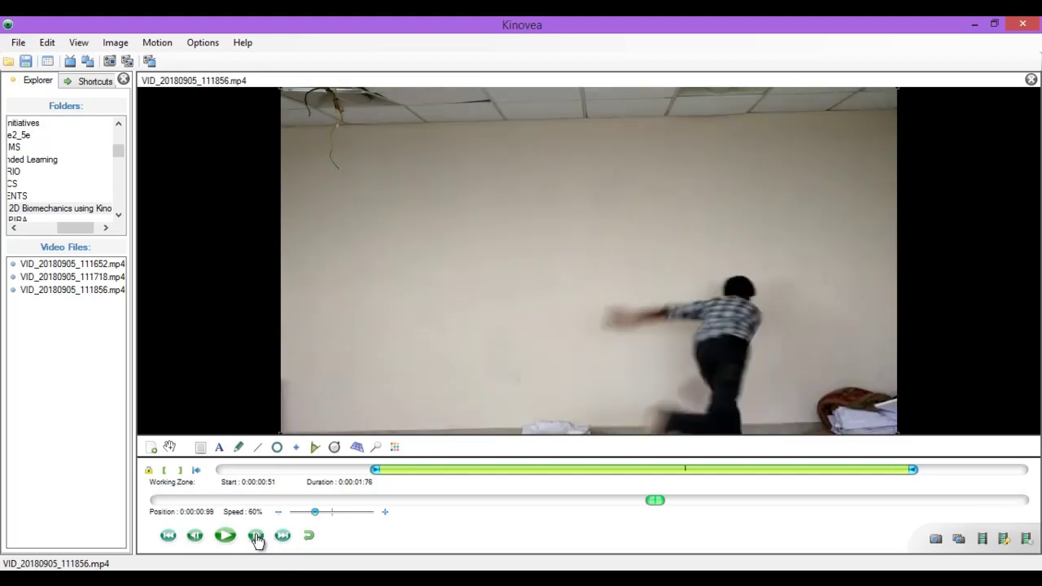
click(255, 538)
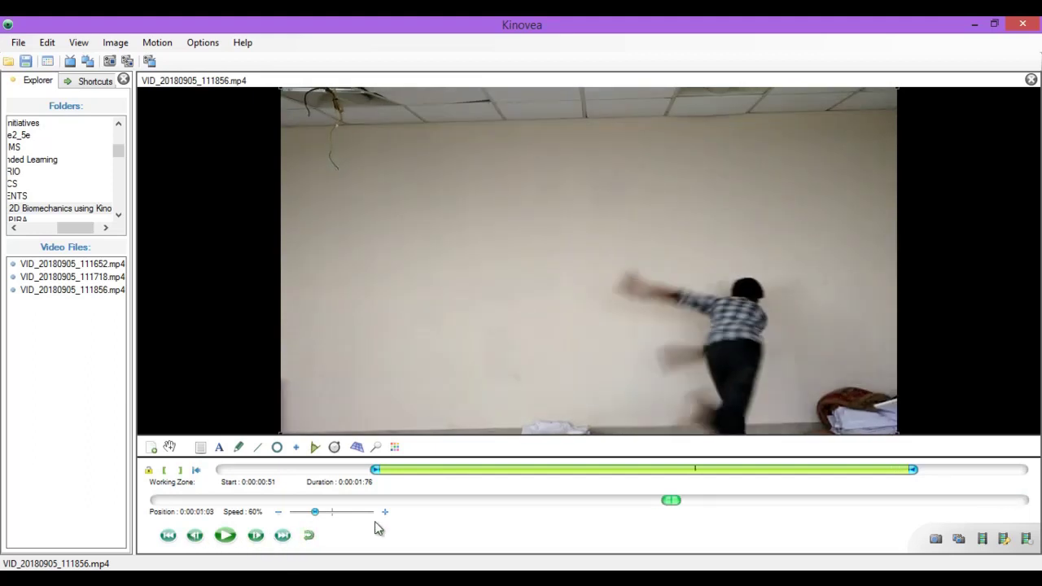
click(180, 472)
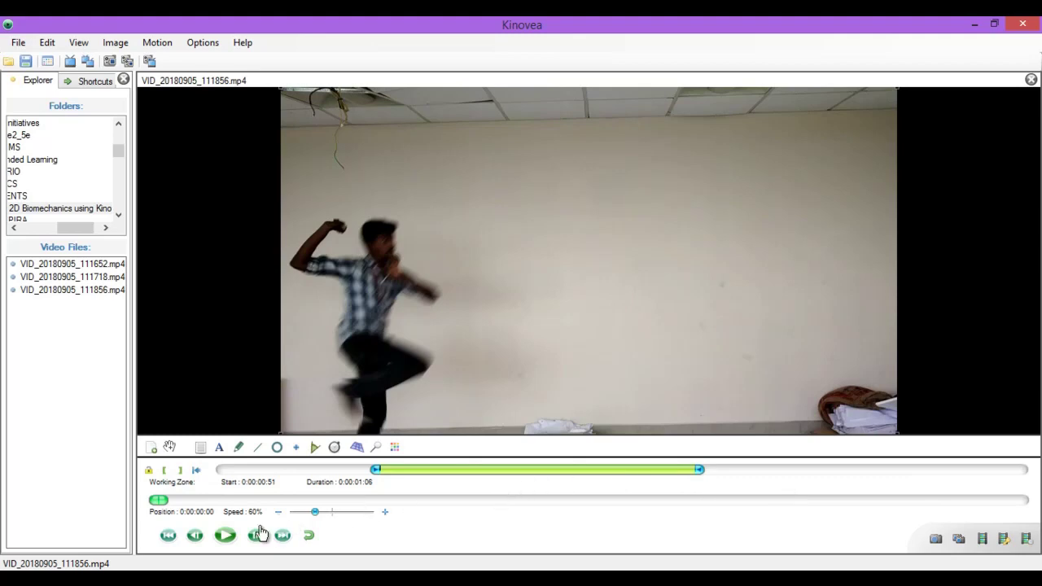
click(225, 535)
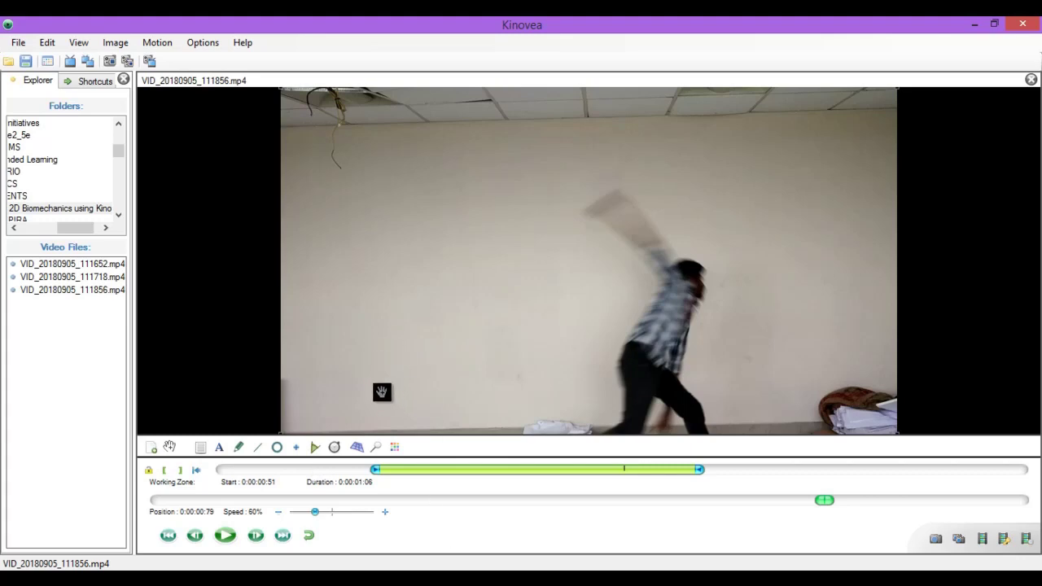
Try a freehand curved Pencil stroke on the empty wall behind the bowler, and undo it.
click(241, 454)
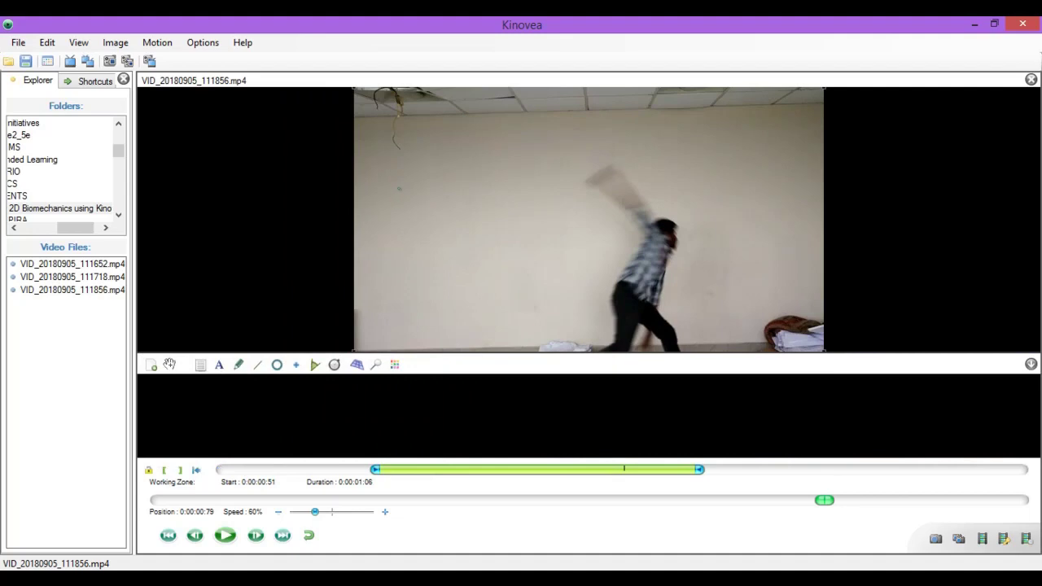
mouse_move(436, 147)
mouse_down()
mouse_move(415, 164)
mouse_move(409, 230)
mouse_move(468, 254)
mouse_up()
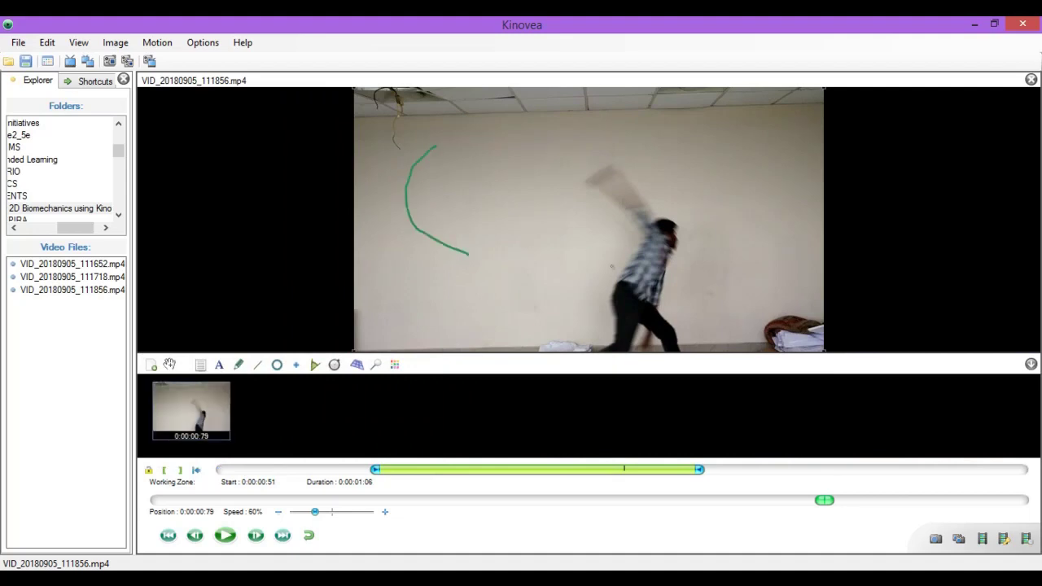
key(ctrl+z)
Draw two roughly parallel slanted lines, one above the other, on the empty wall behind the bowler.
click(257, 367)
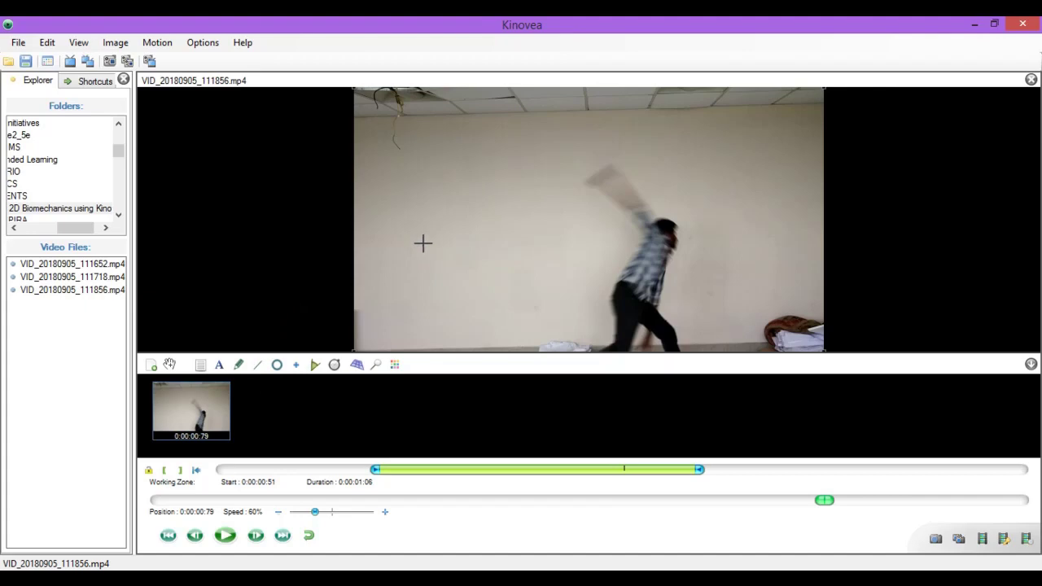
drag(422, 243, 508, 190)
drag(417, 276, 502, 236)
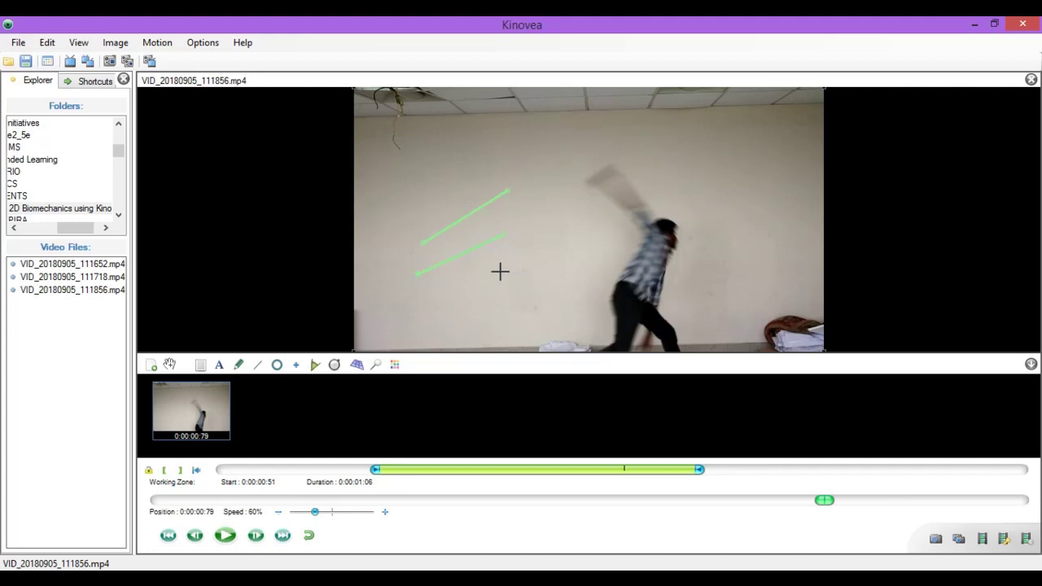
Restyle the upper slanted line as a red plain line in the second-thickest size.
right_click(469, 218)
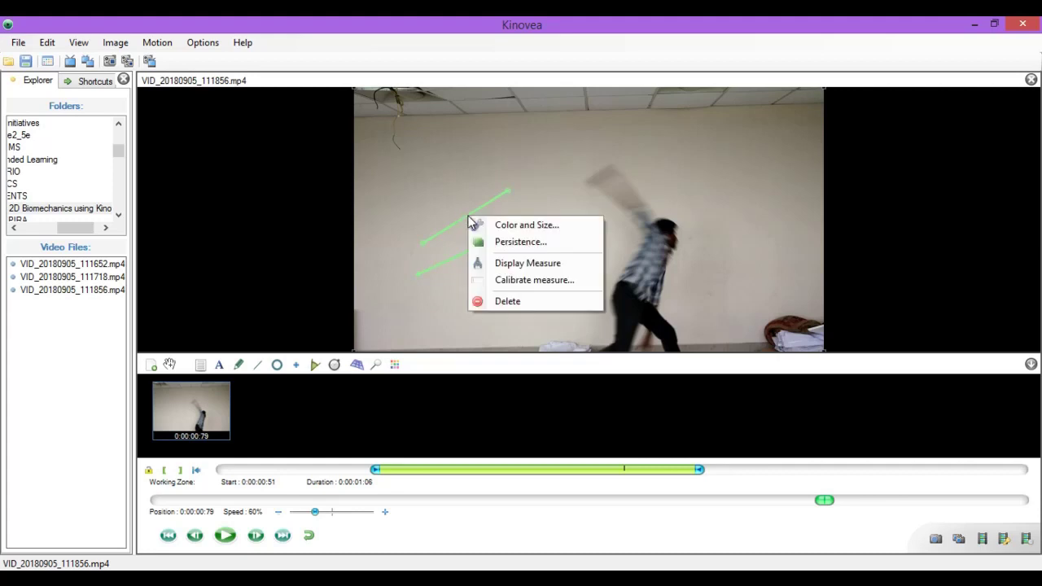
click(502, 226)
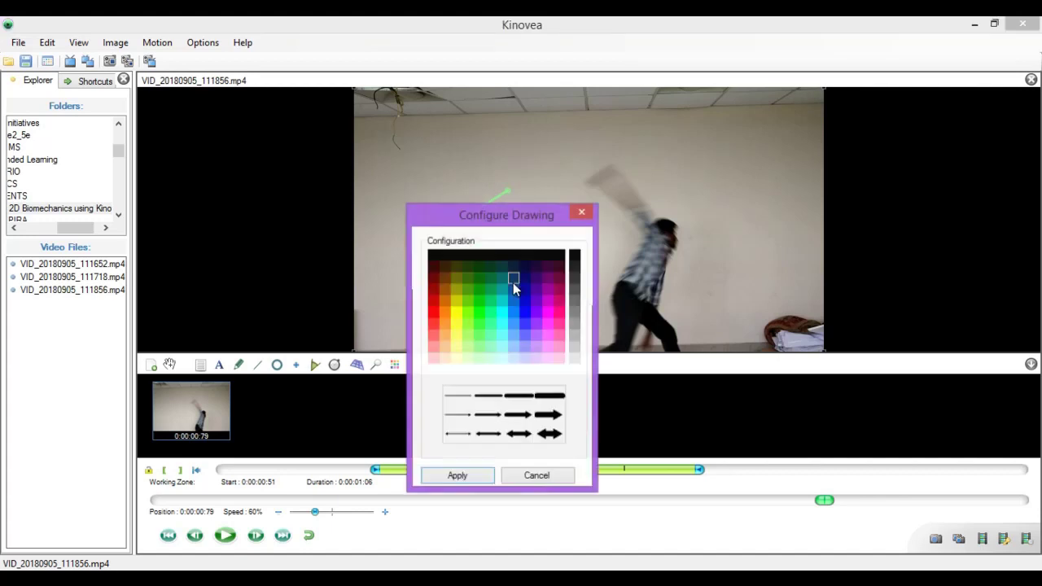
click(435, 308)
click(516, 397)
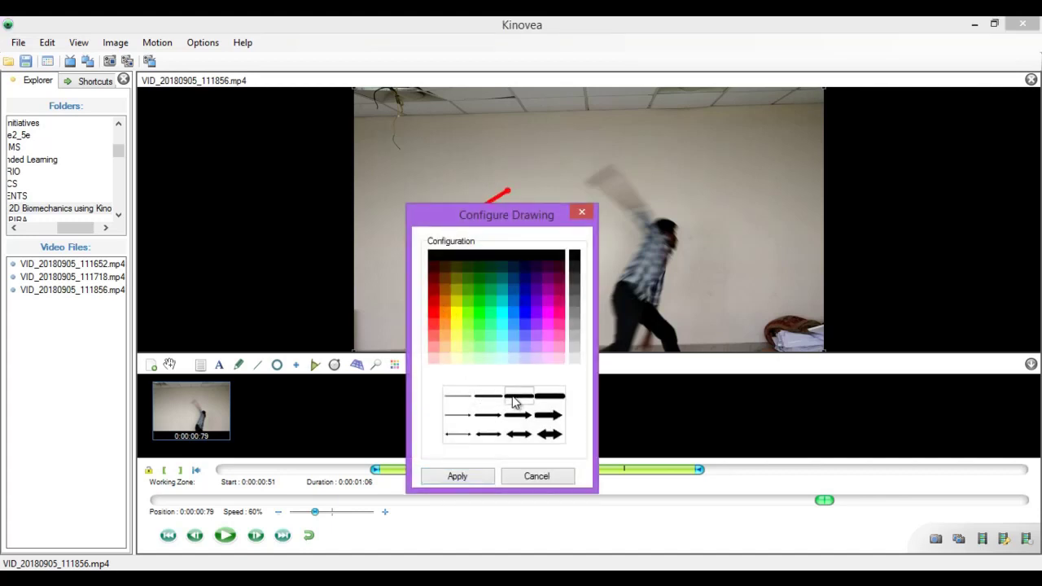
click(475, 478)
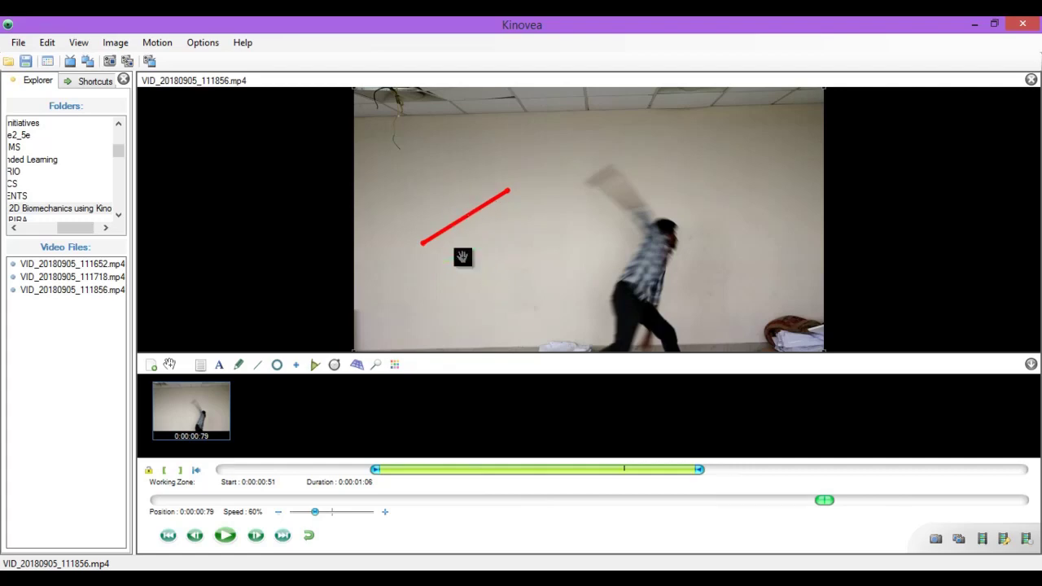
Undo the remaining red line and return to the first frame of the working zone.
key(ctrl+z)
click(167, 536)
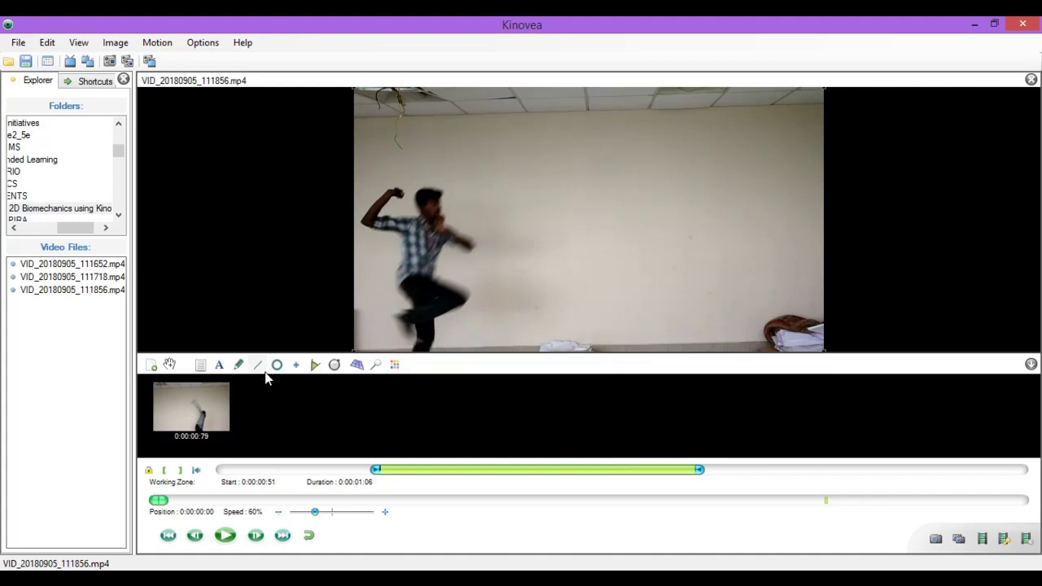
Draw a line along the bowler's raised forearm in the first frame, play the clip, and return to the first frame.
drag(368, 220, 390, 191)
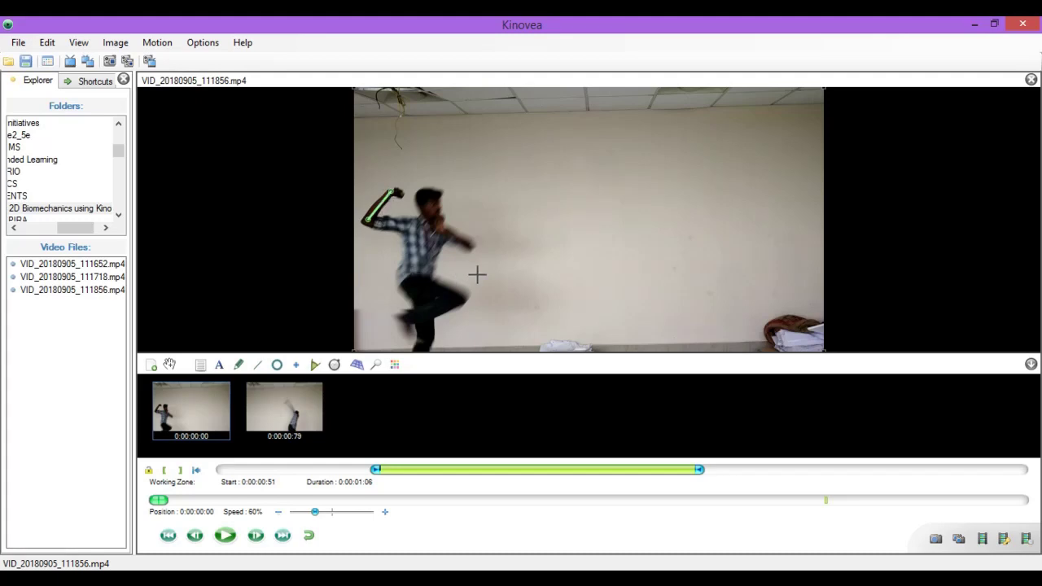
click(226, 537)
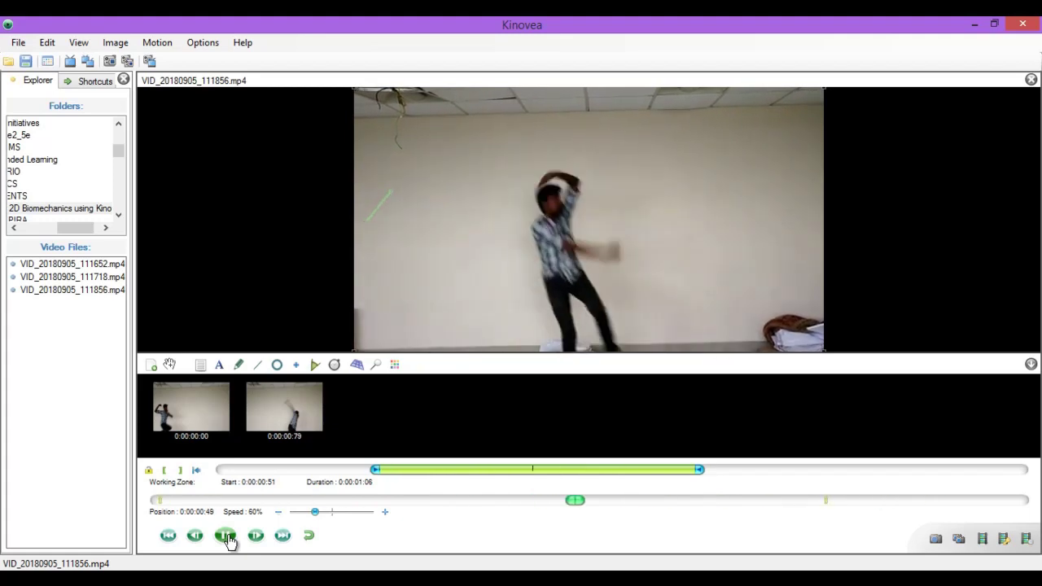
click(168, 537)
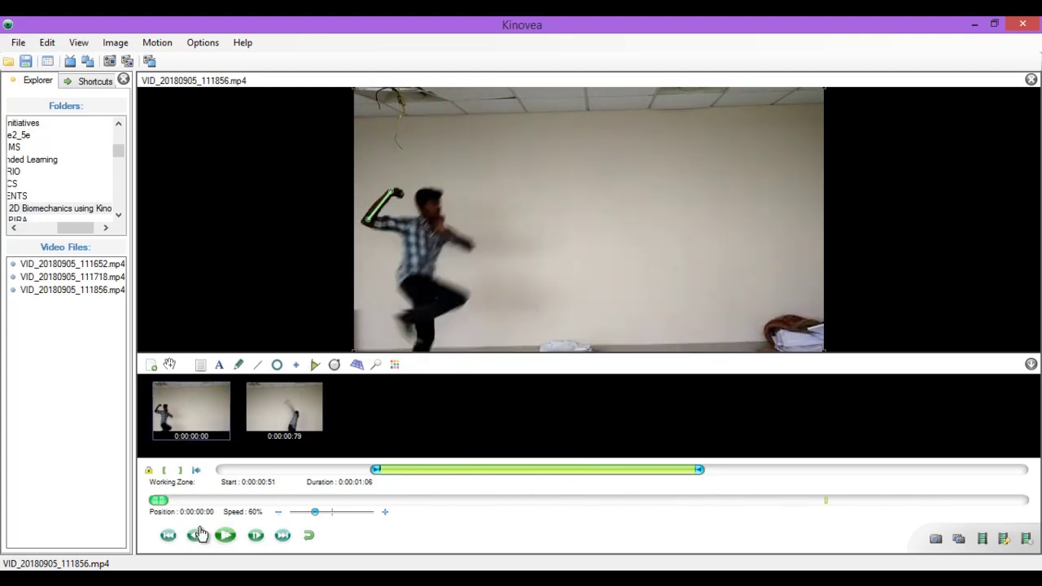
Advance frame by frame to 0:00:00:26 and draw a line along the bowler's raised forearm there.
click(256, 536)
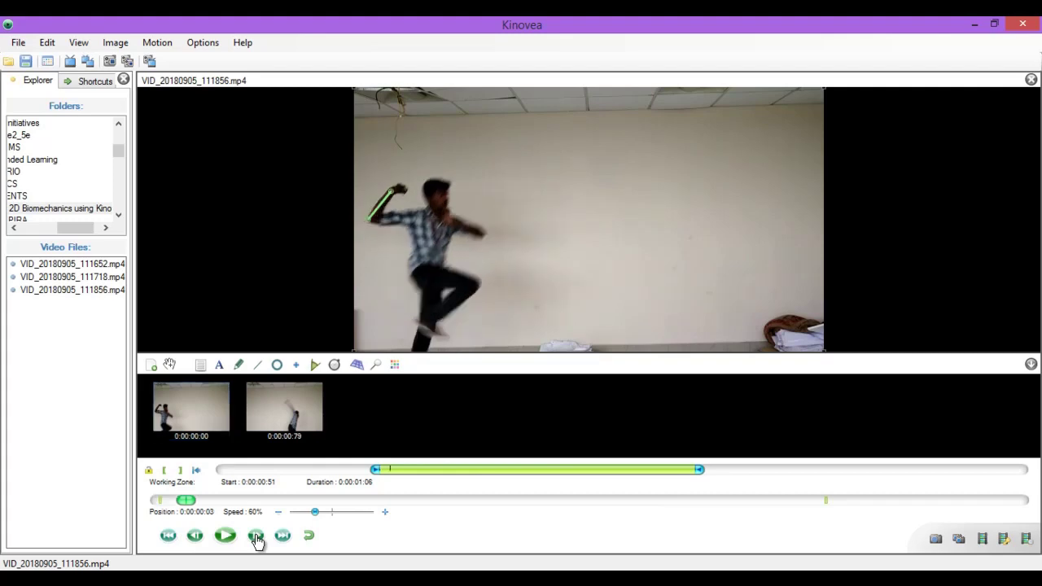
click(255, 536)
click(256, 536)
click(256, 536)
click(256, 536)
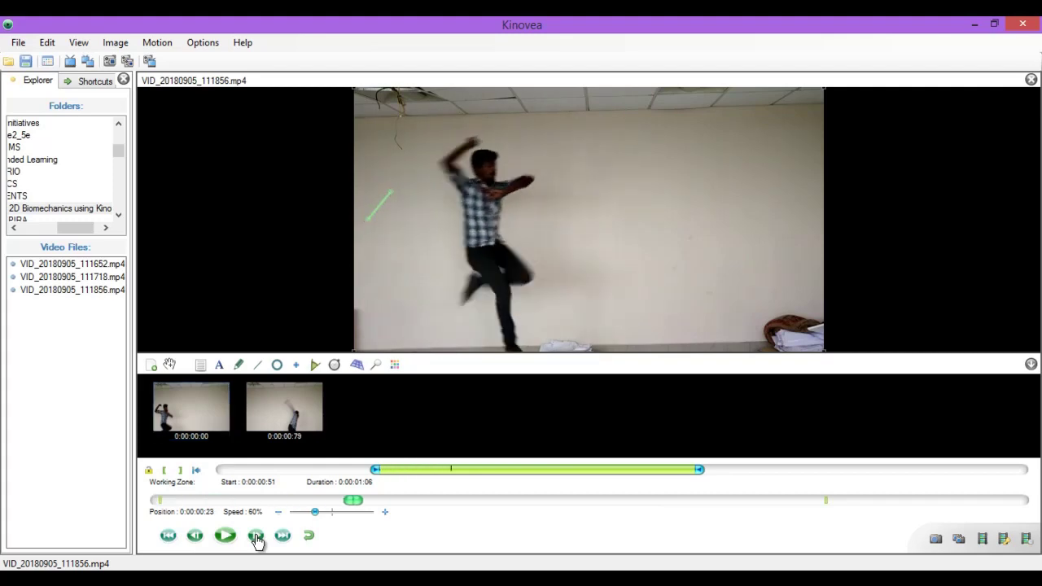
click(255, 536)
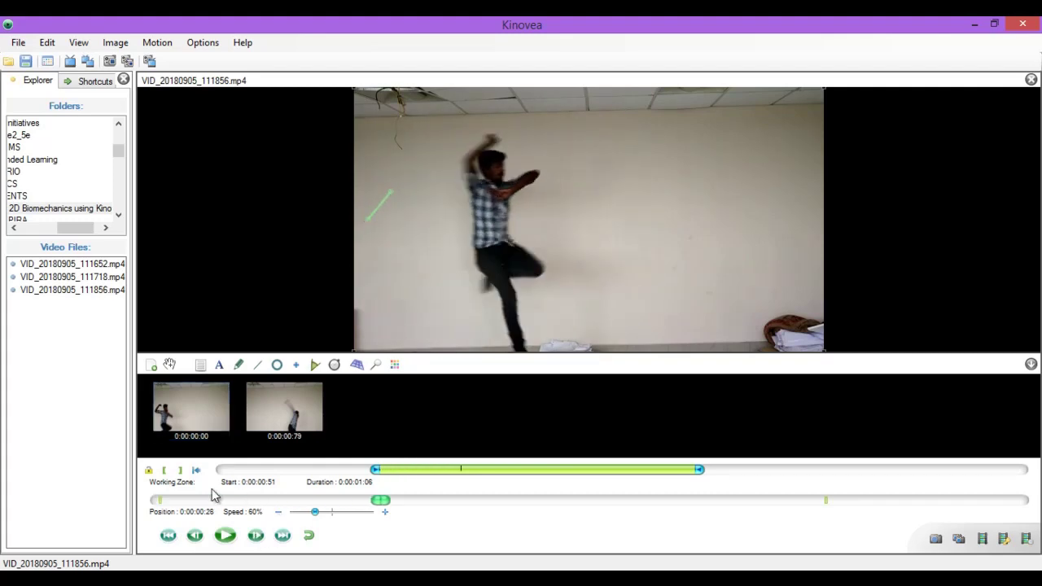
click(257, 364)
drag(467, 159, 493, 140)
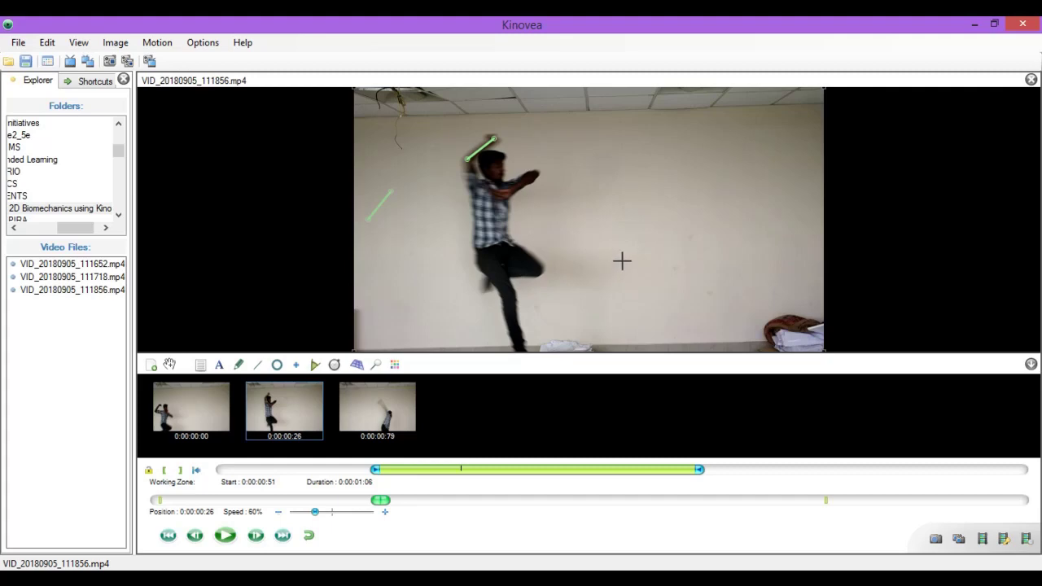
Advance to the frame at 0:00:00:36 and draw a small circle on the bowler's raised wrist.
click(256, 535)
click(255, 535)
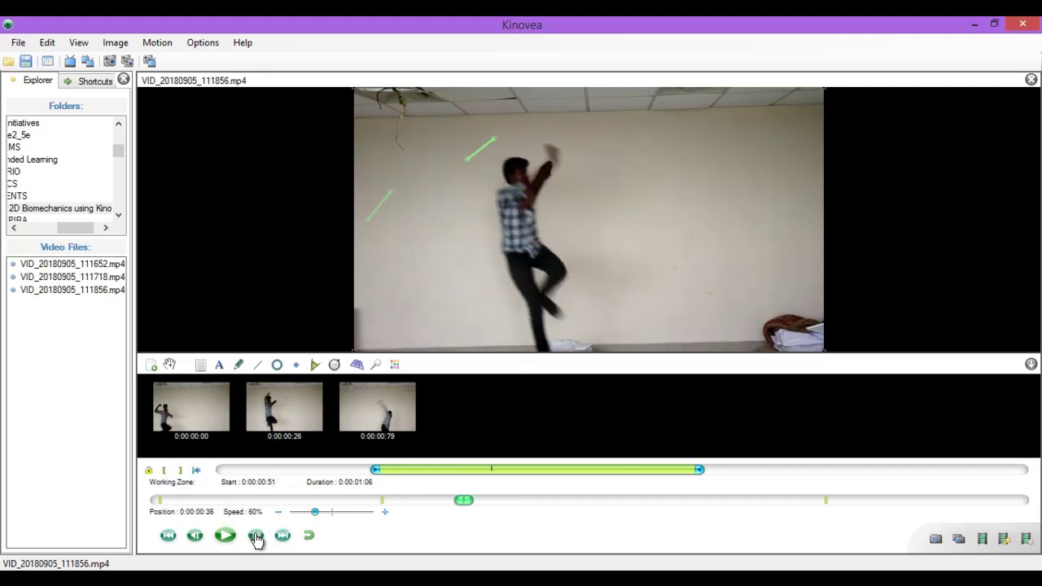
click(277, 366)
drag(546, 168, 550, 173)
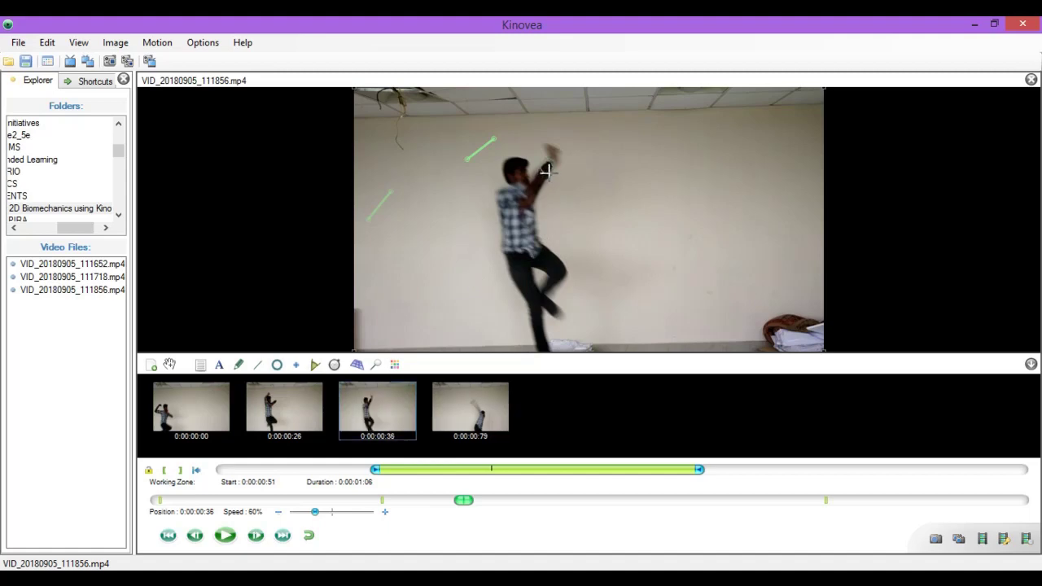
Restyle the wrist circle in blue with the seventh of the twelve thickness sizes.
right_click(551, 174)
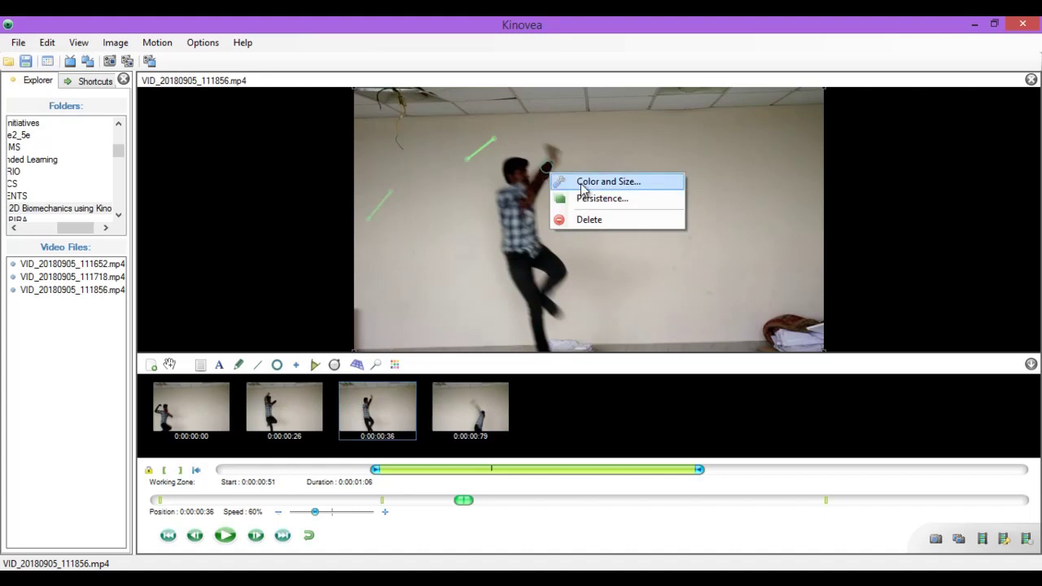
click(588, 183)
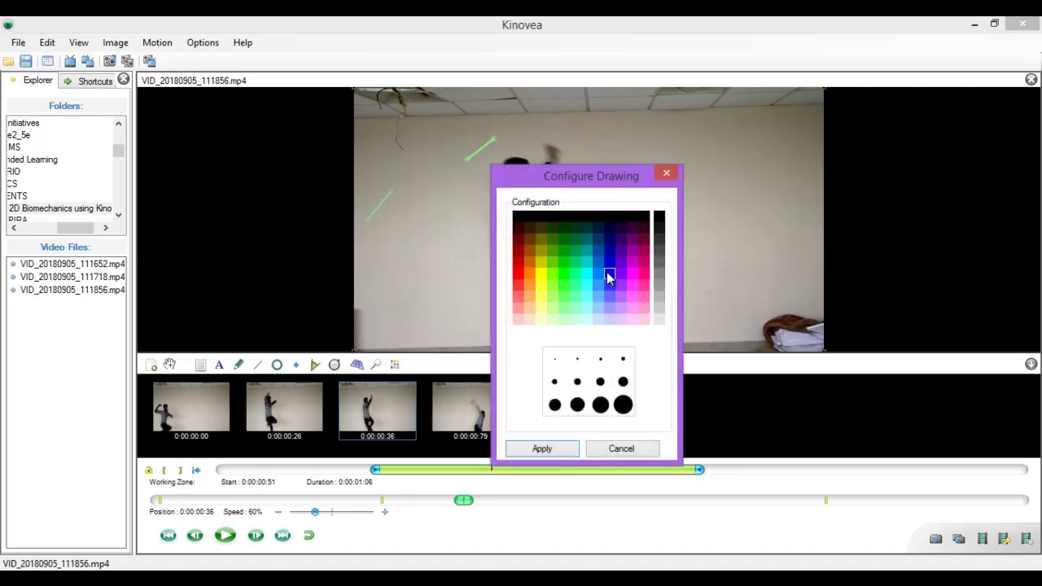
click(610, 279)
click(600, 382)
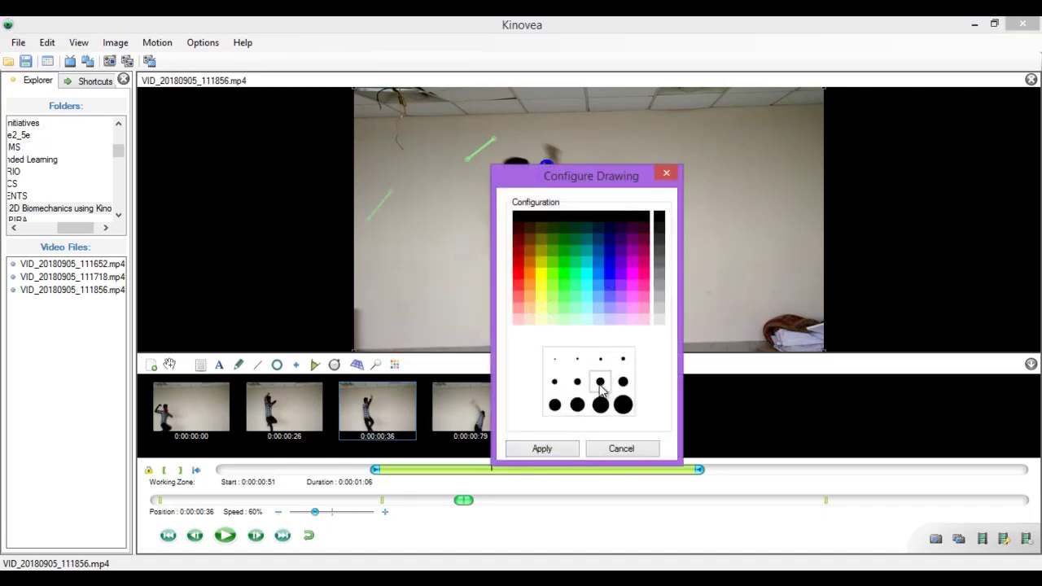
click(568, 449)
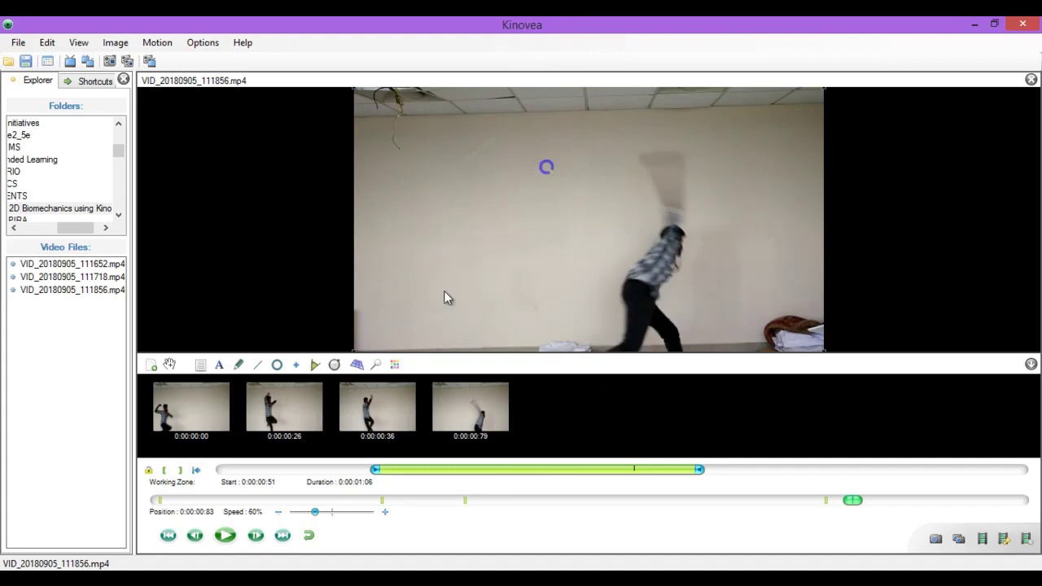
Play and pause the clip to review the line and circle drawings, stopping at 0:00:00:13.
click(225, 536)
click(225, 536)
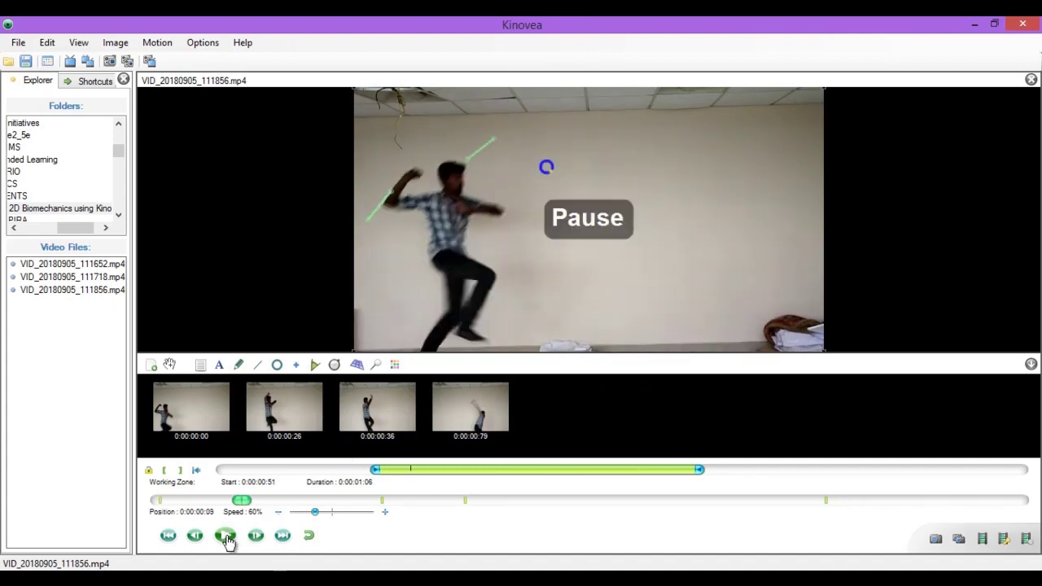
click(226, 536)
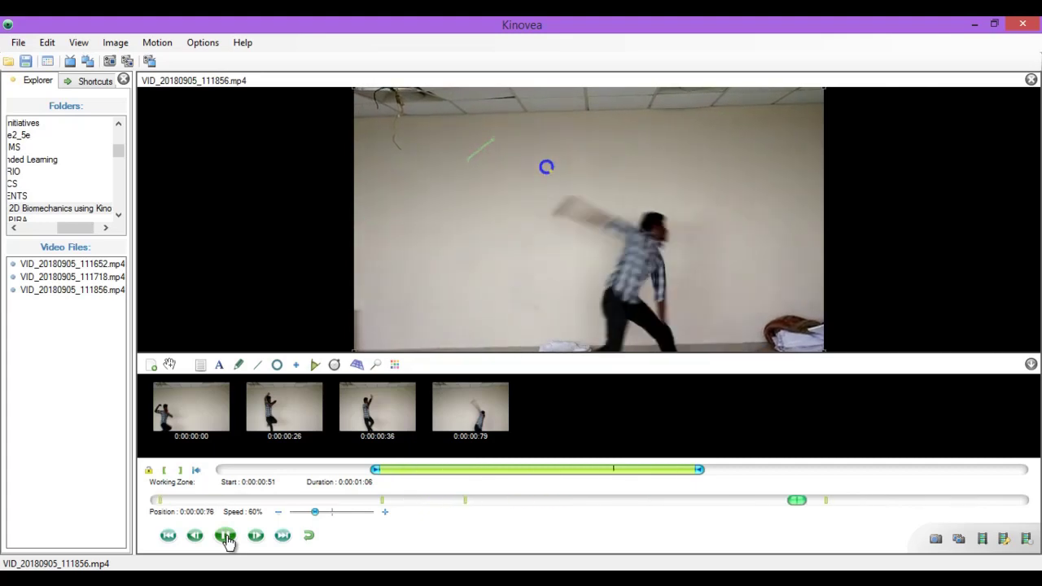
click(227, 537)
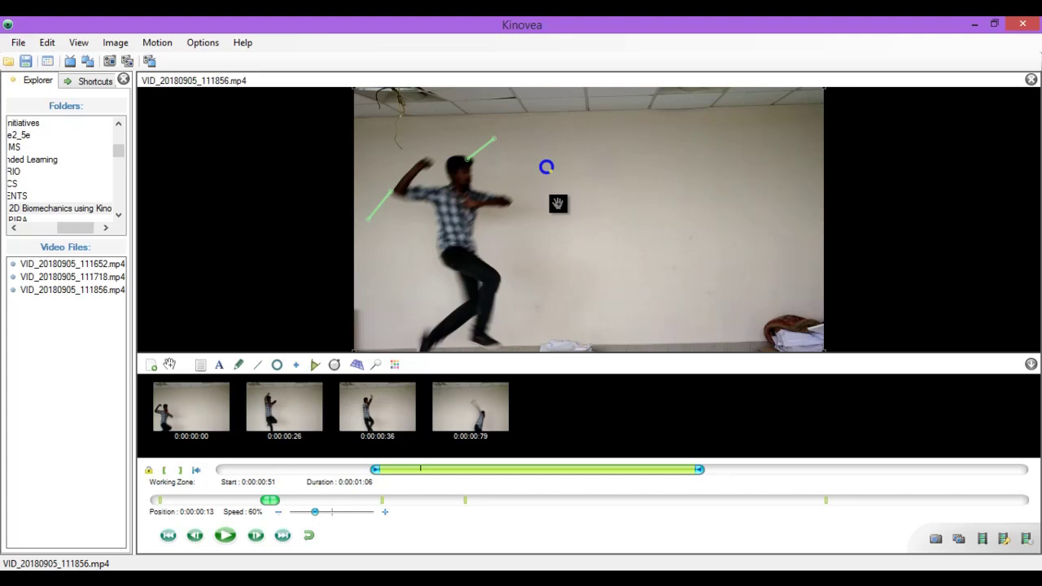
Draw a diagonal line joining the lower ends of the two forearm lines and display its measure.
click(262, 366)
mouse_move(367, 221)
mouse_down()
mouse_move(423, 198)
mouse_move(463, 161)
mouse_up()
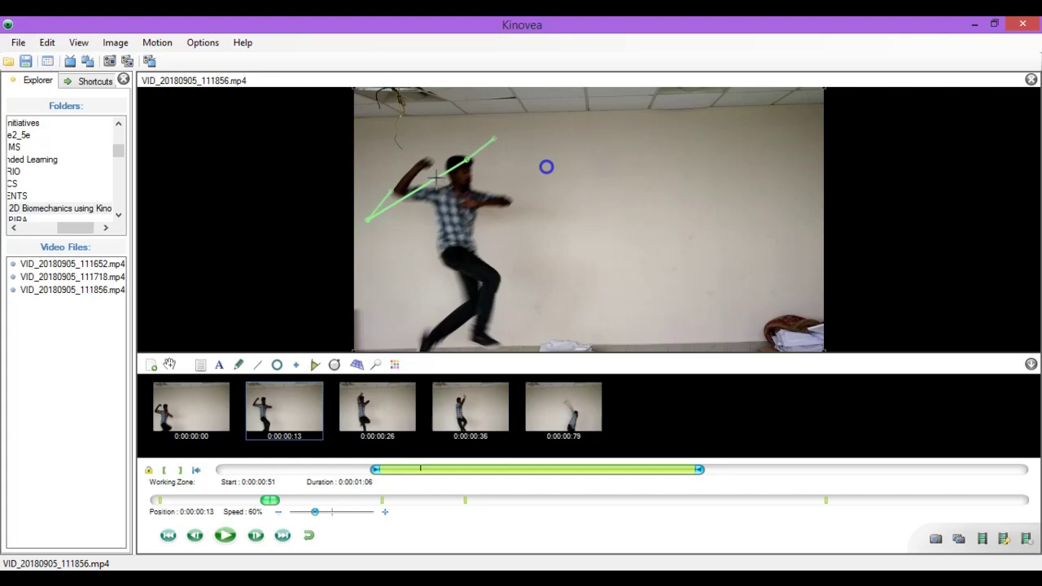
right_click(440, 177)
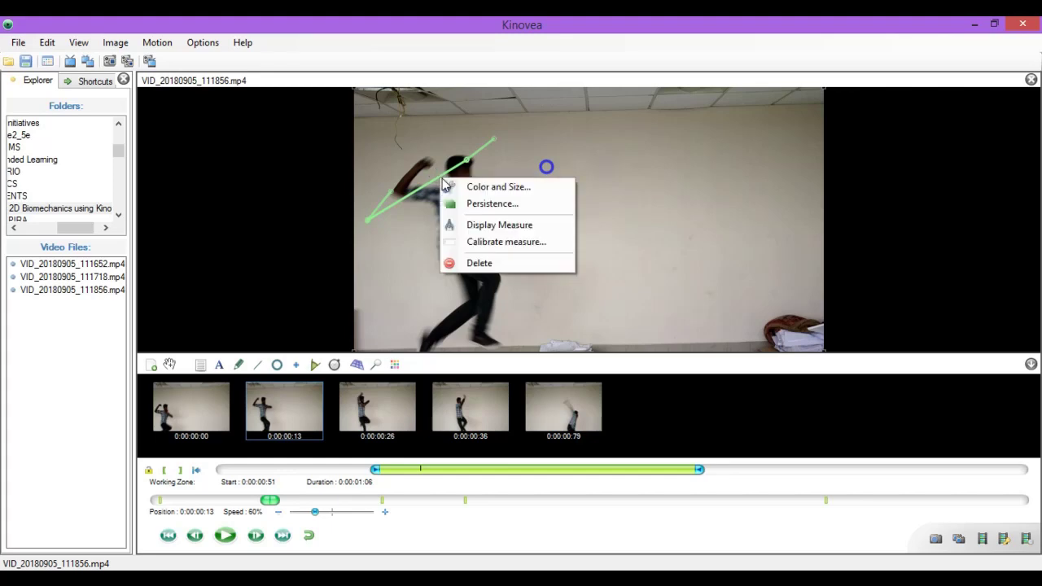
click(507, 227)
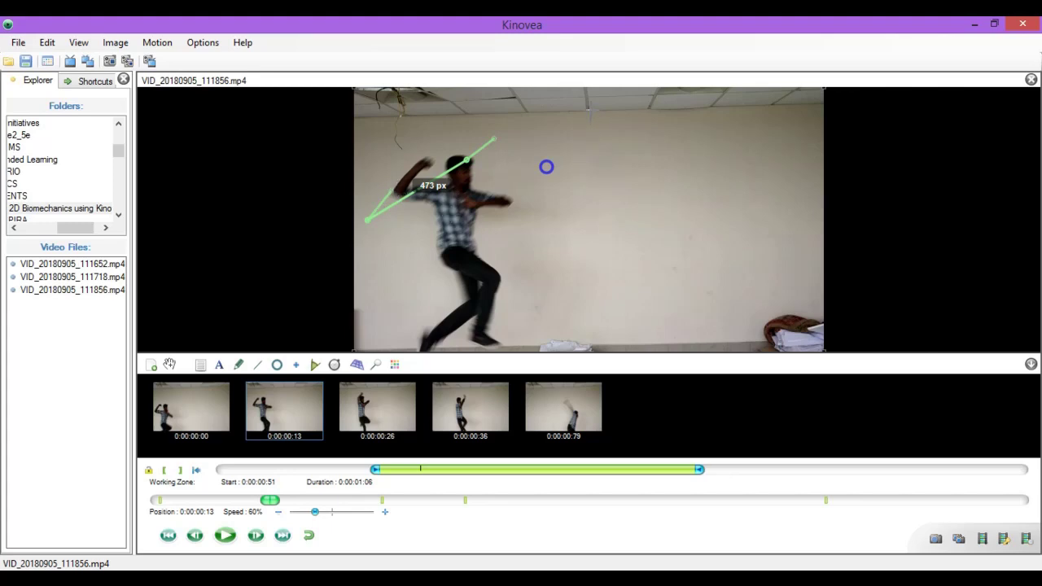
Draw a horizontal line about 246 px long along the wall's ceiling edge and calibrate it to 50 centimeters.
drag(588, 110, 649, 108)
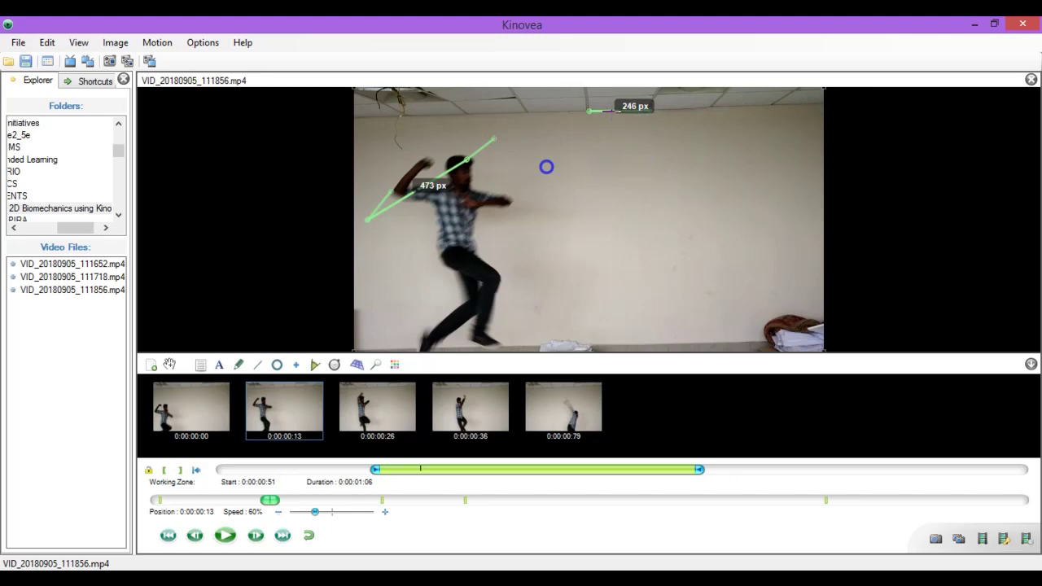
right_click(612, 112)
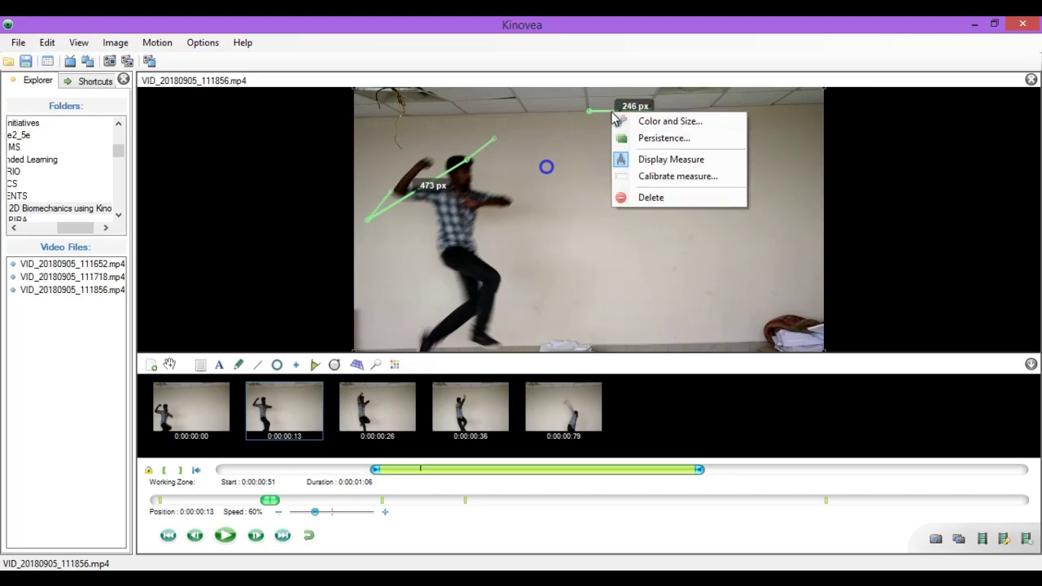
click(674, 177)
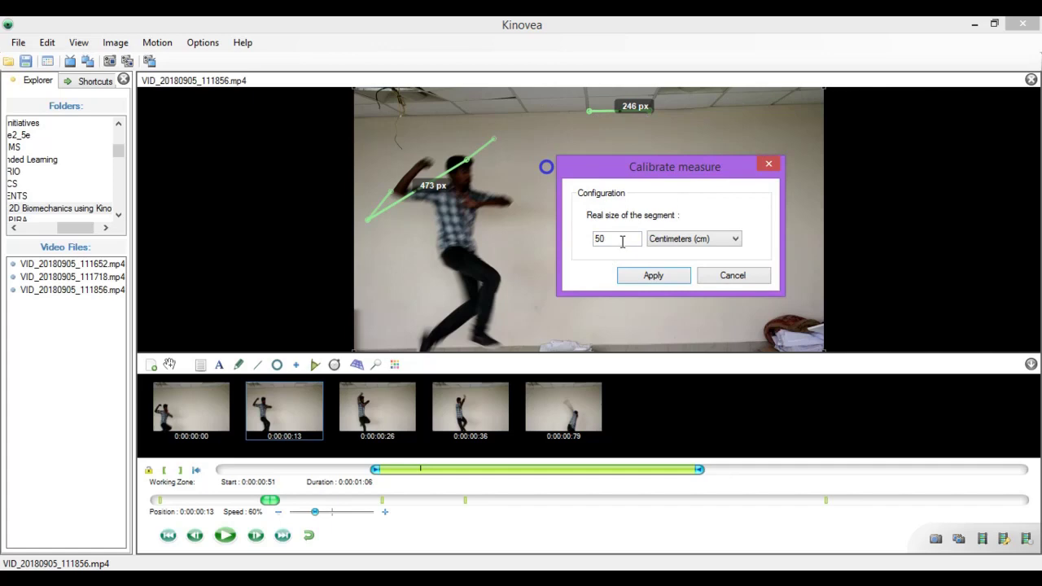
click(654, 276)
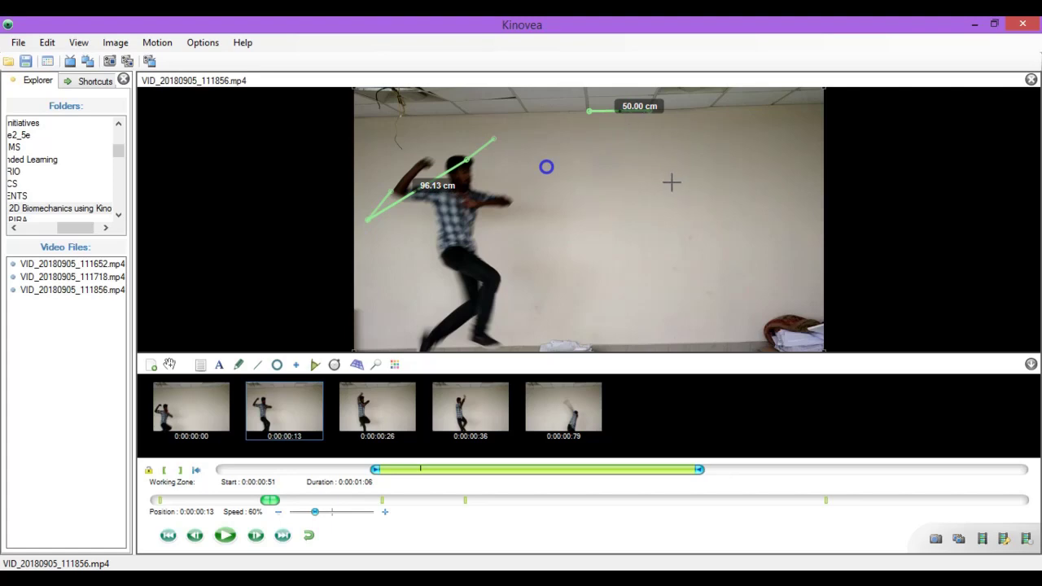
Delete the measured diagonal line, both forearm lines and the blue circle, keeping the calibrated ceiling line.
right_click(392, 214)
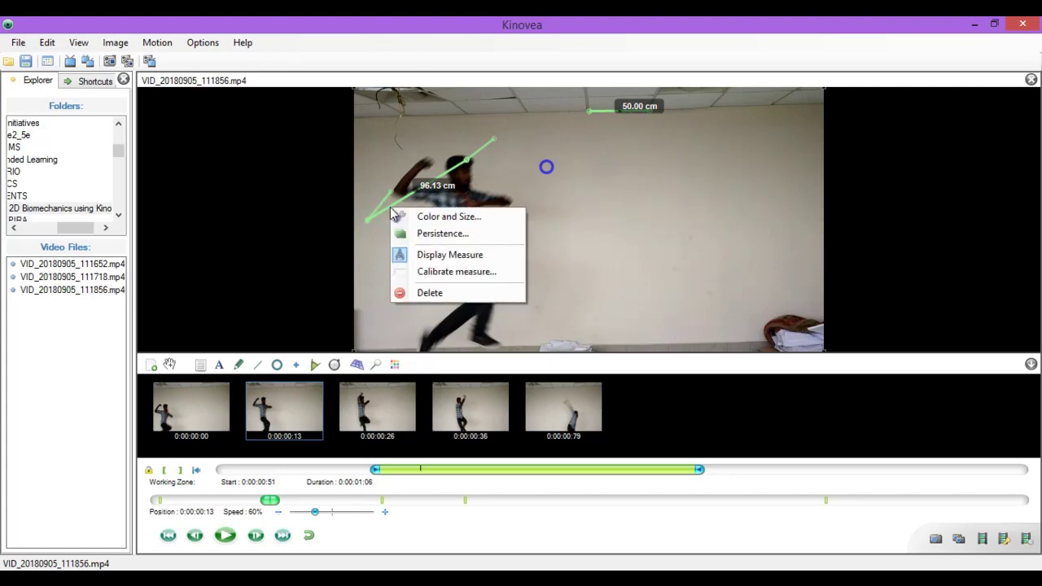
click(432, 293)
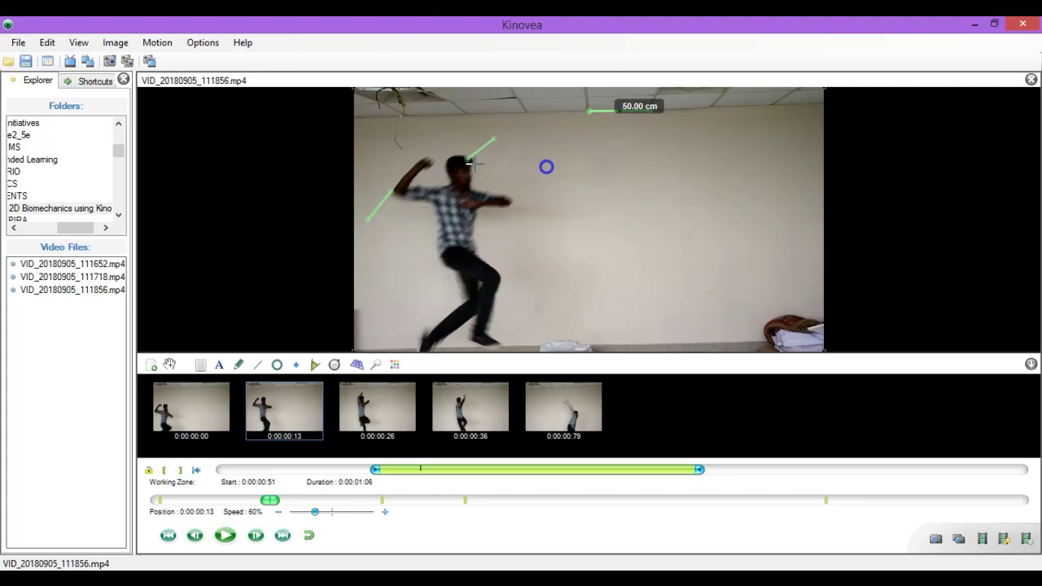
right_click(473, 151)
click(521, 253)
right_click(380, 205)
click(423, 305)
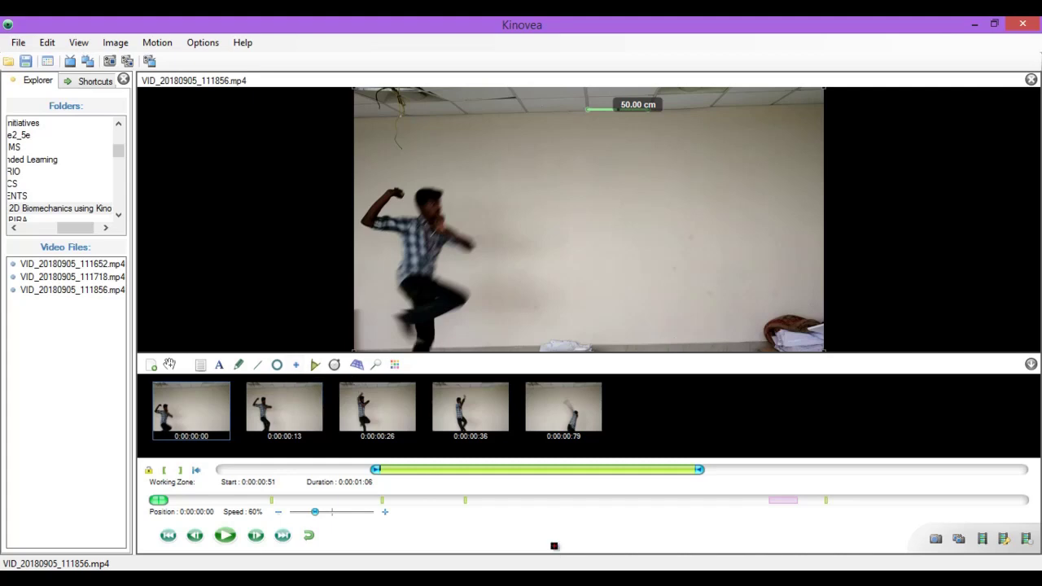
Place a red cross marker on the bowler's raised hand in the first frame and start Track Path on it.
click(554, 547)
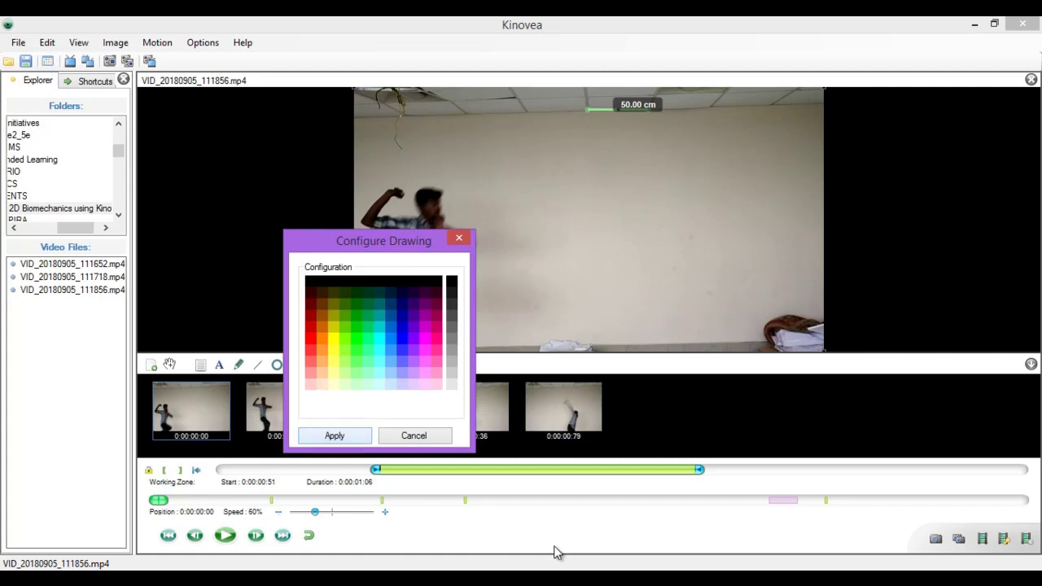
click(333, 436)
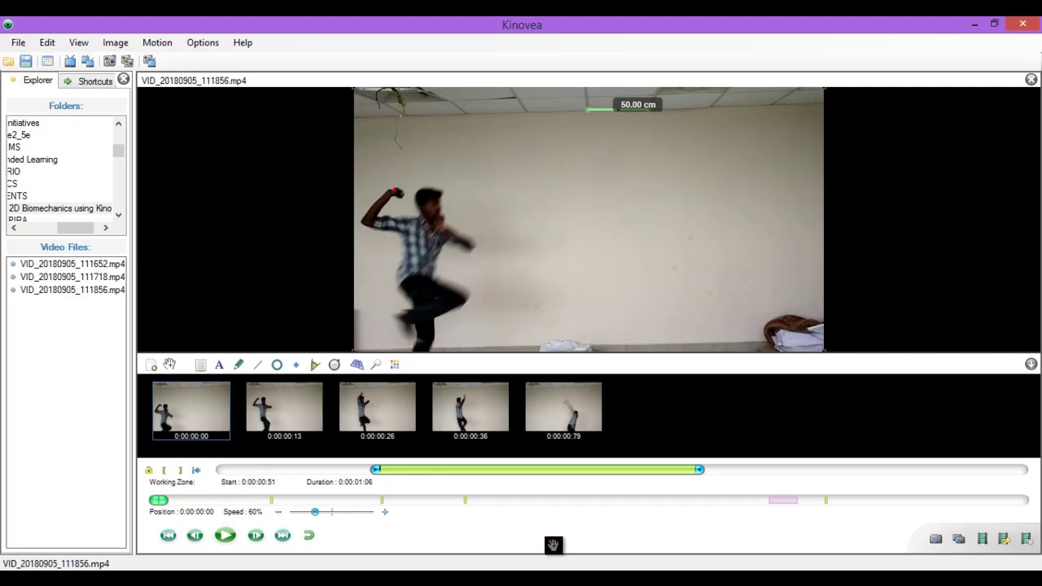
right_click(396, 193)
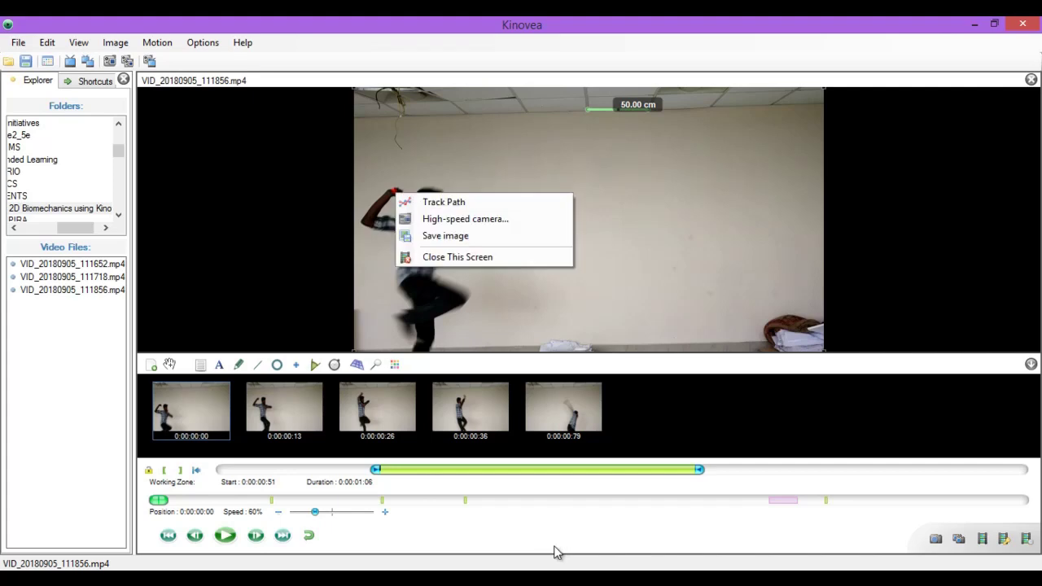
key(Down)
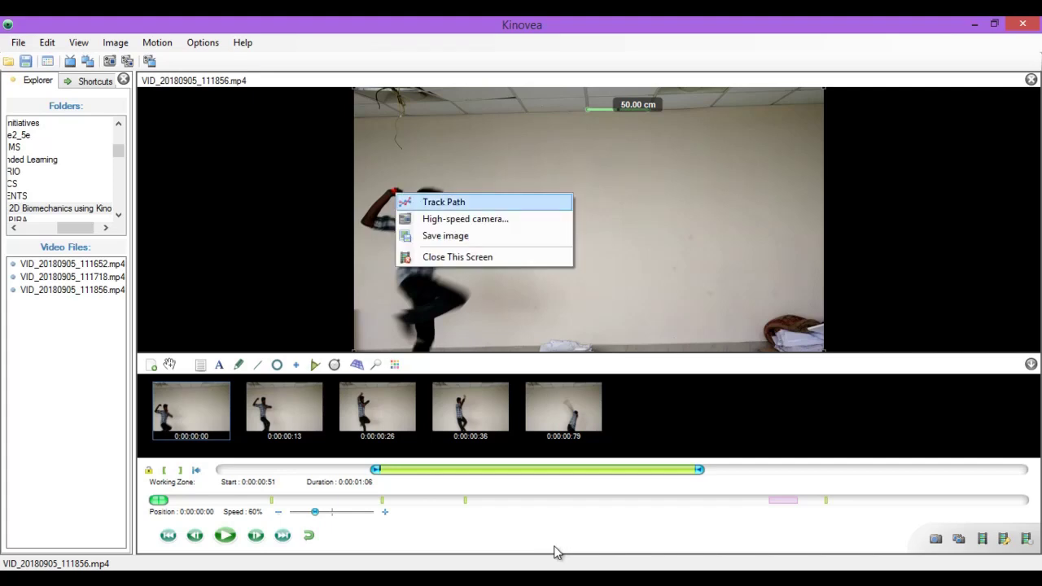
key(Return)
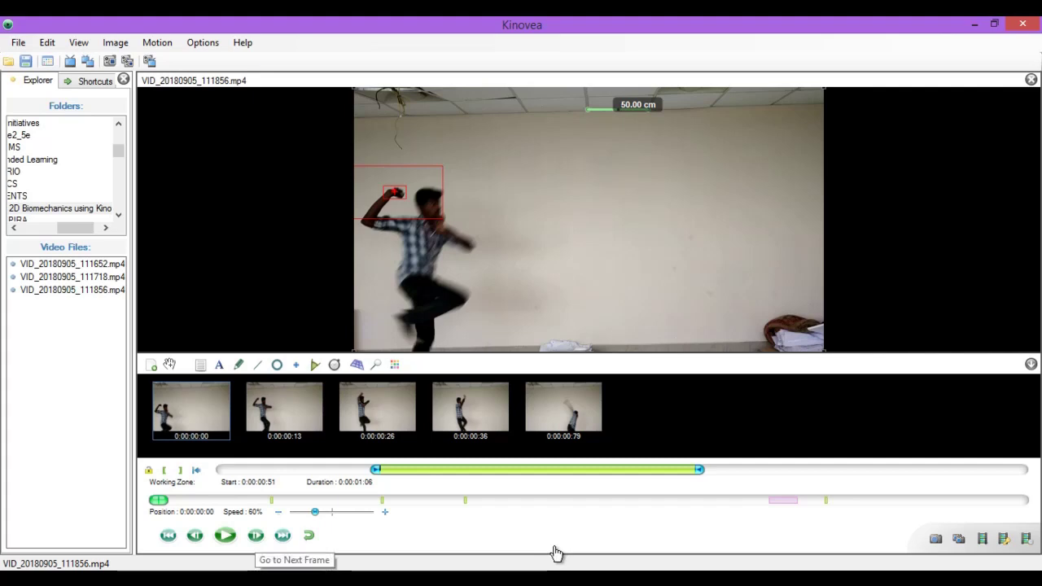
Advance the video frame by frame from the first frame to 0:00:00:33 to track the bowler's raised hand.
key(Right)
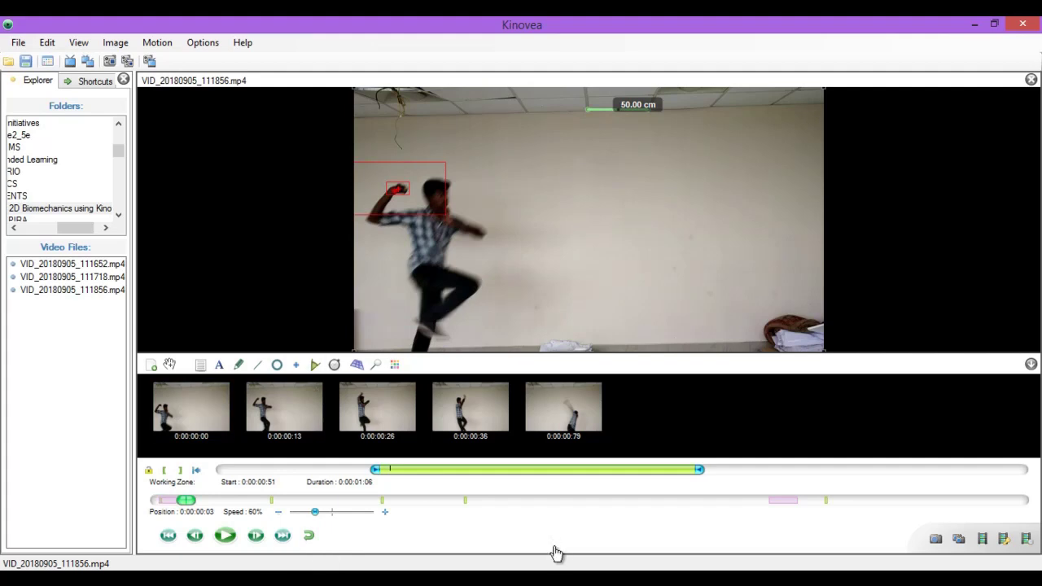
key(Right)
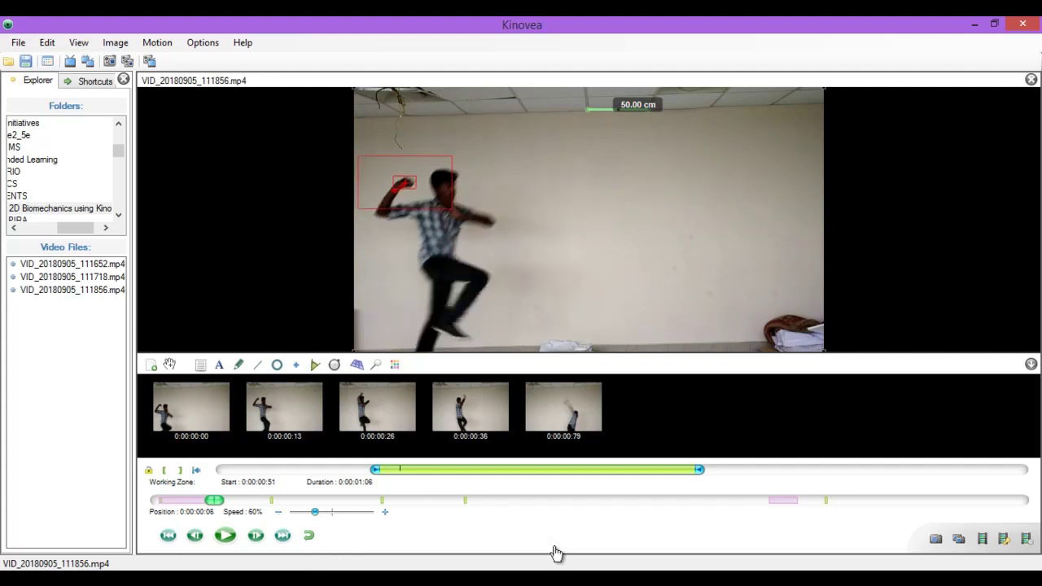
key(Right)
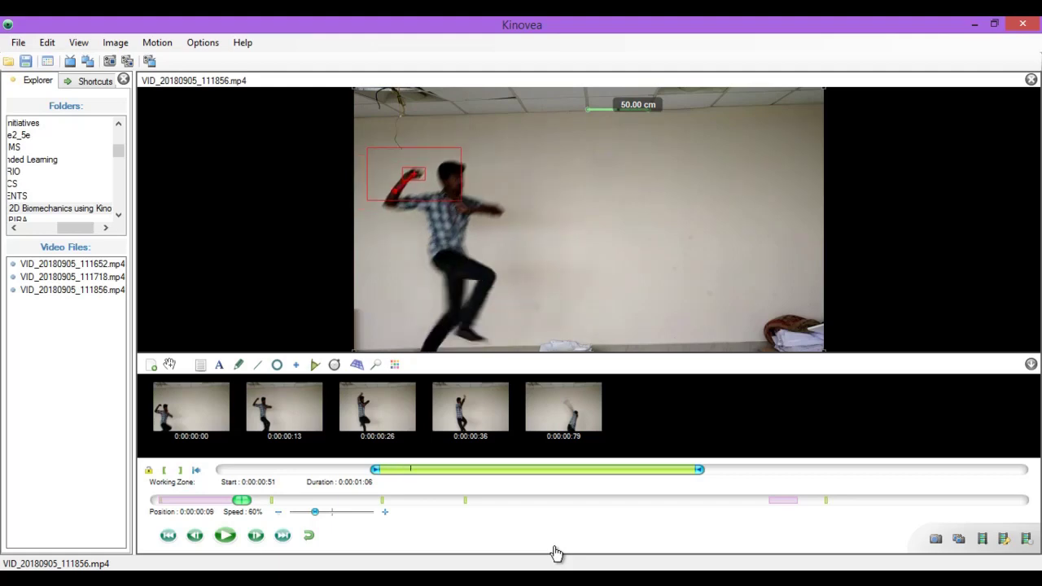
key(Right)
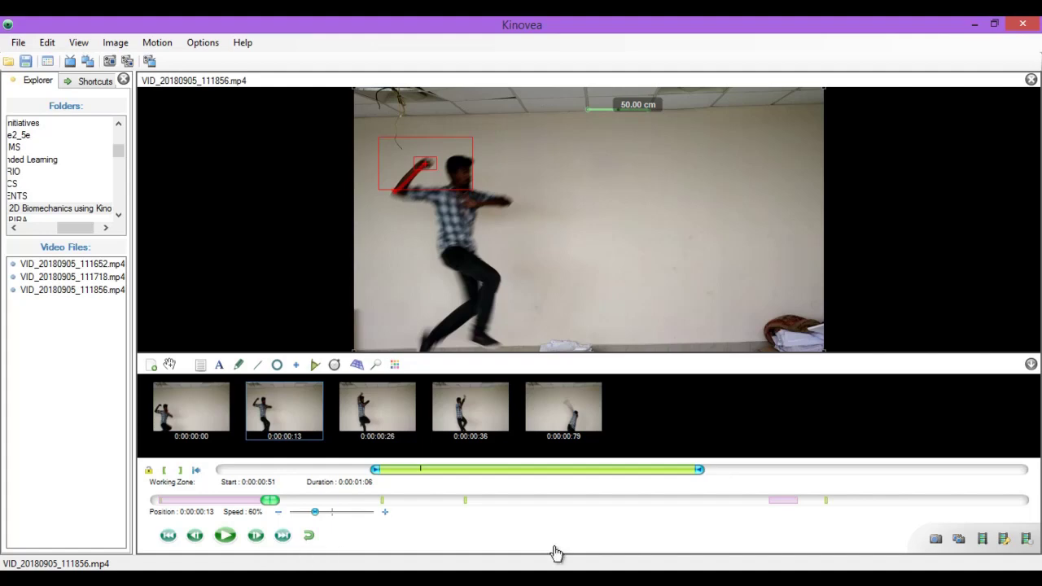
key(Right)
key(Right)
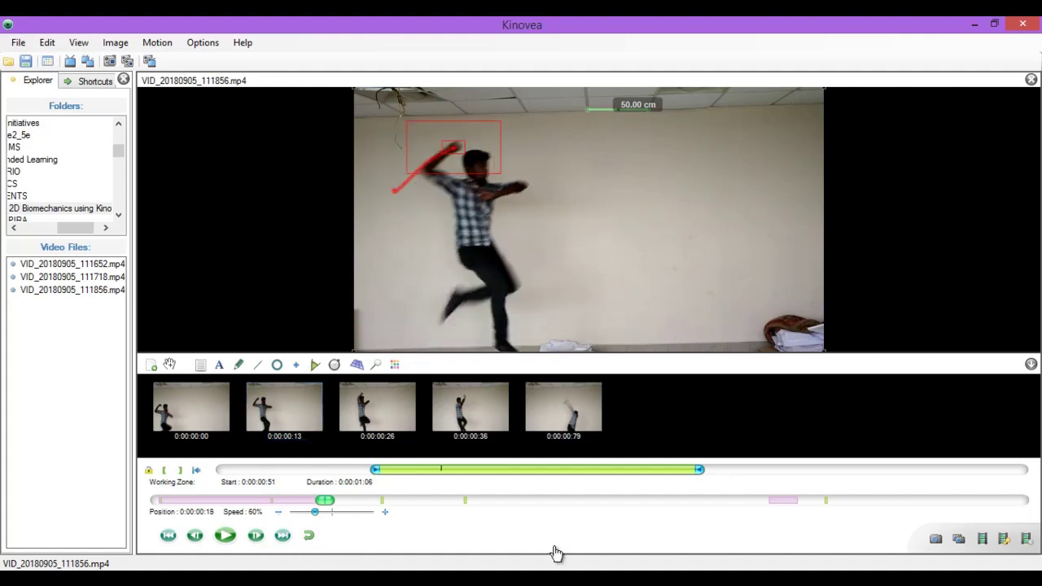
key(Right)
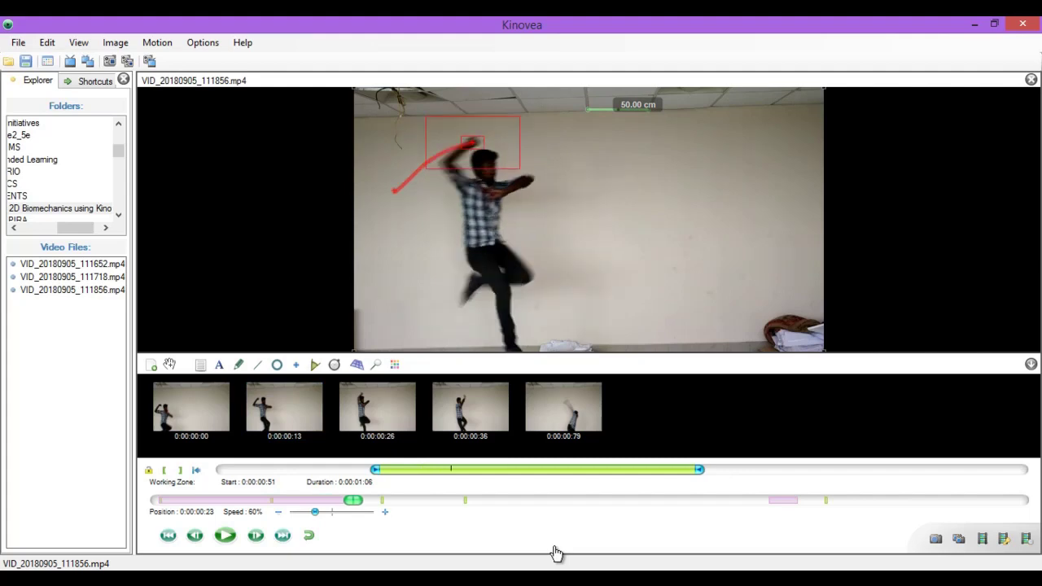
key(Right)
key(Right)
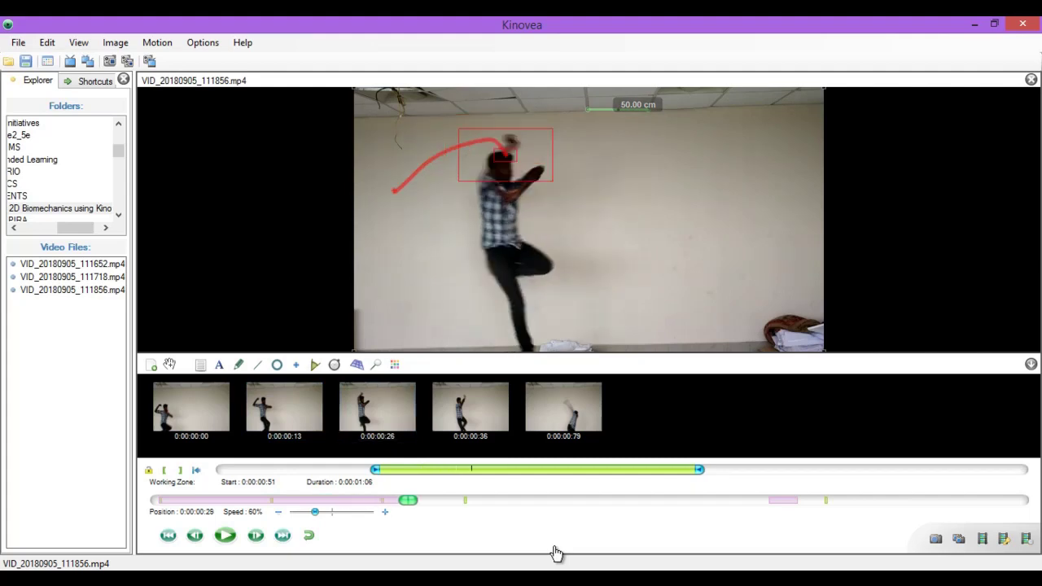
key(Right)
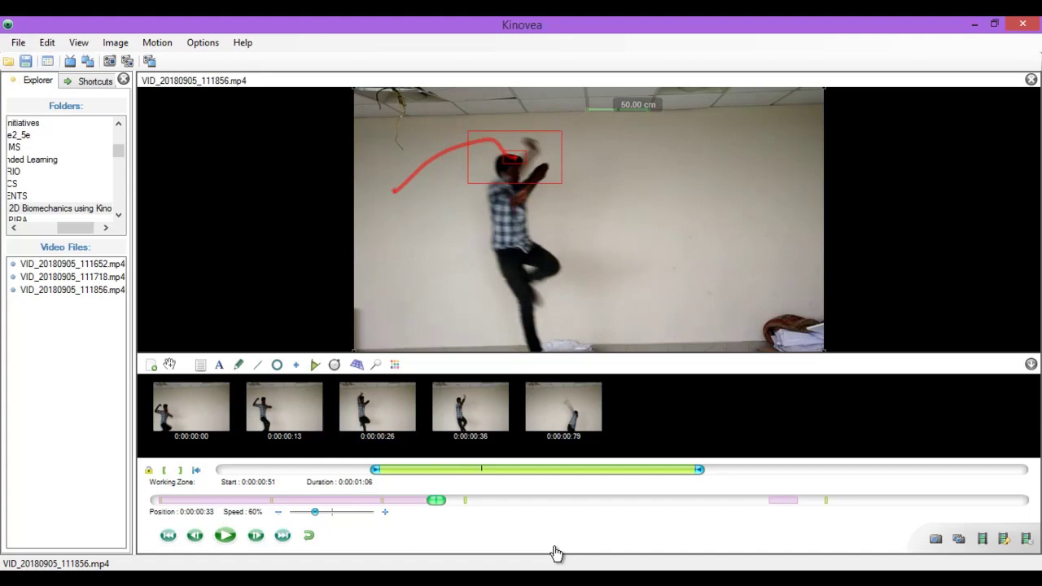
Reposition the tracker from the bowler's head onto the raised hand at 0:00:00:29 and 0:00:00:33.
key(Left)
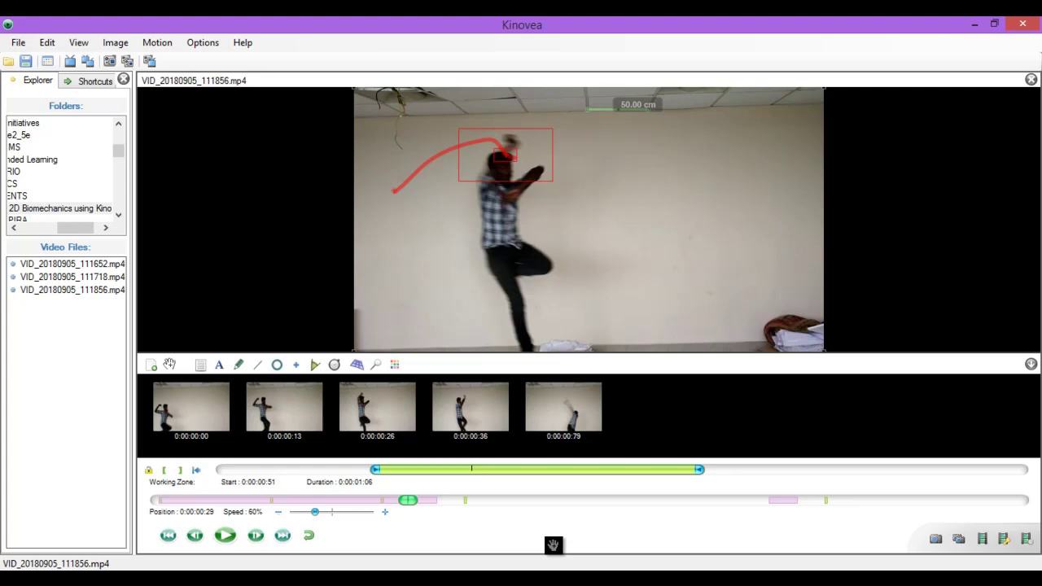
drag(505, 155, 509, 140)
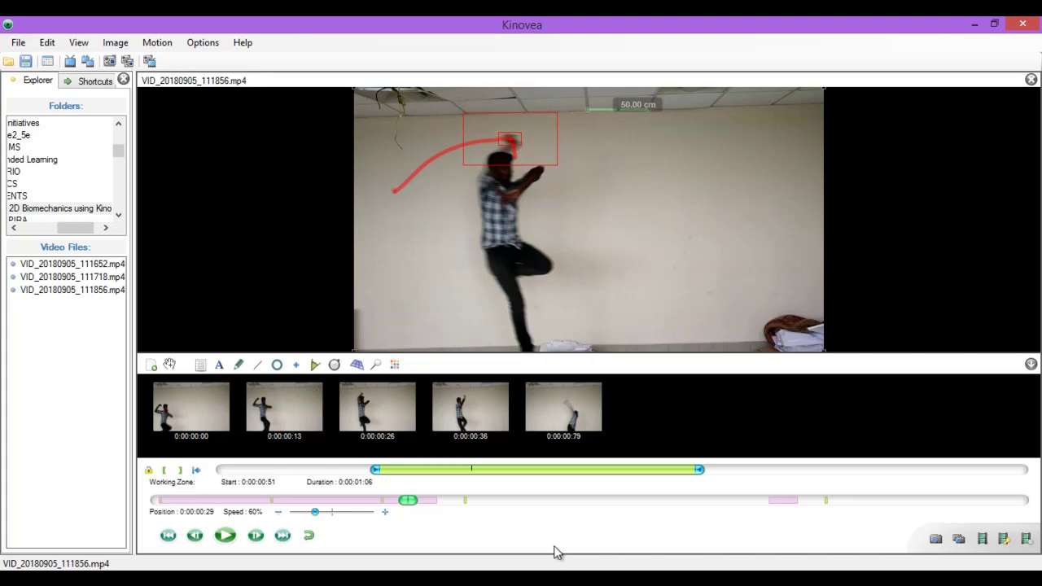
key(Right)
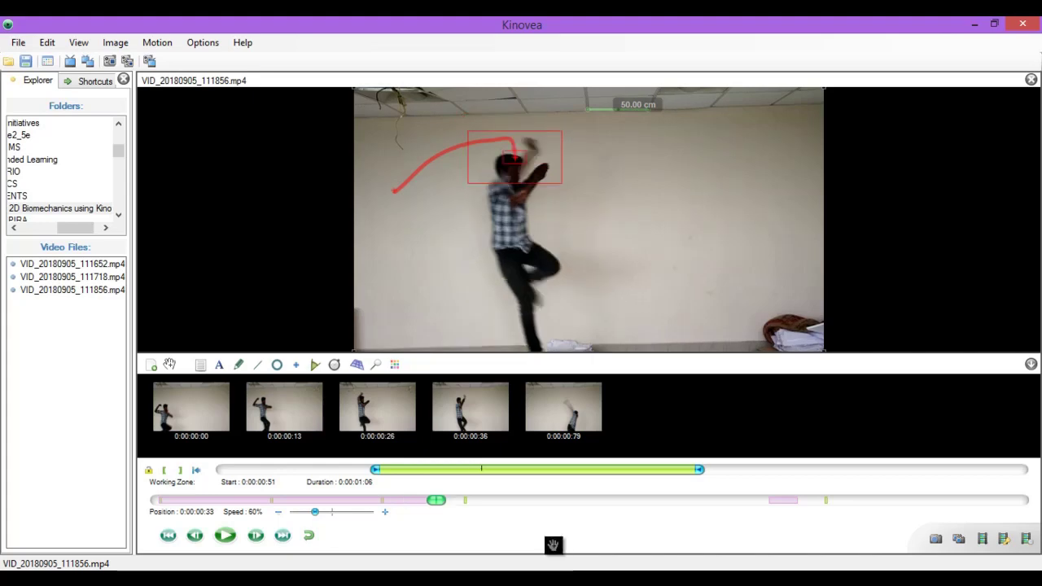
drag(514, 158, 534, 140)
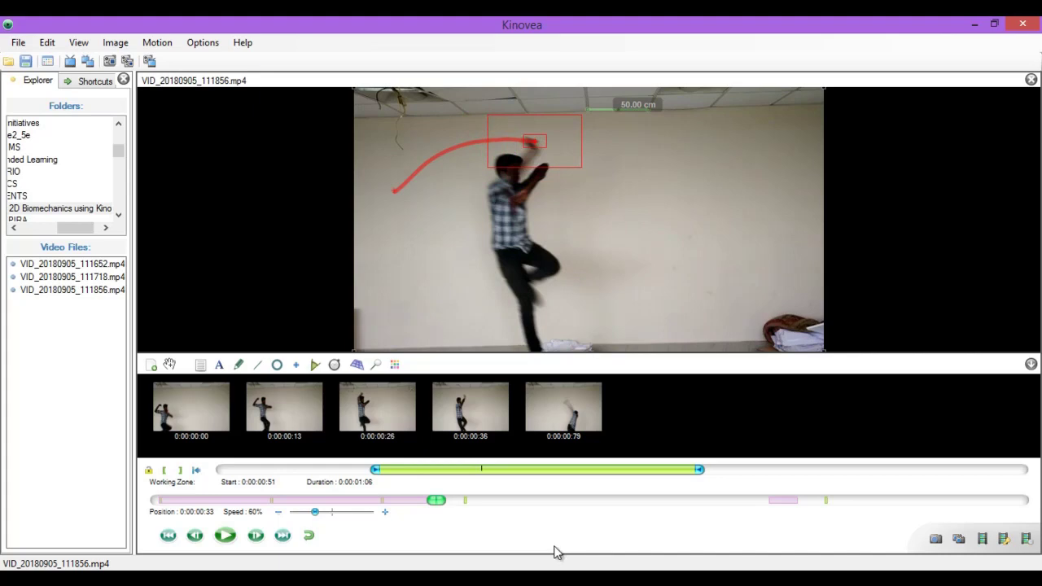
Track the hand on to 0:00:00:49, correcting the tracker onto the lowering hand at 0:00:00:46 and 0:00:00:49.
key(Right)
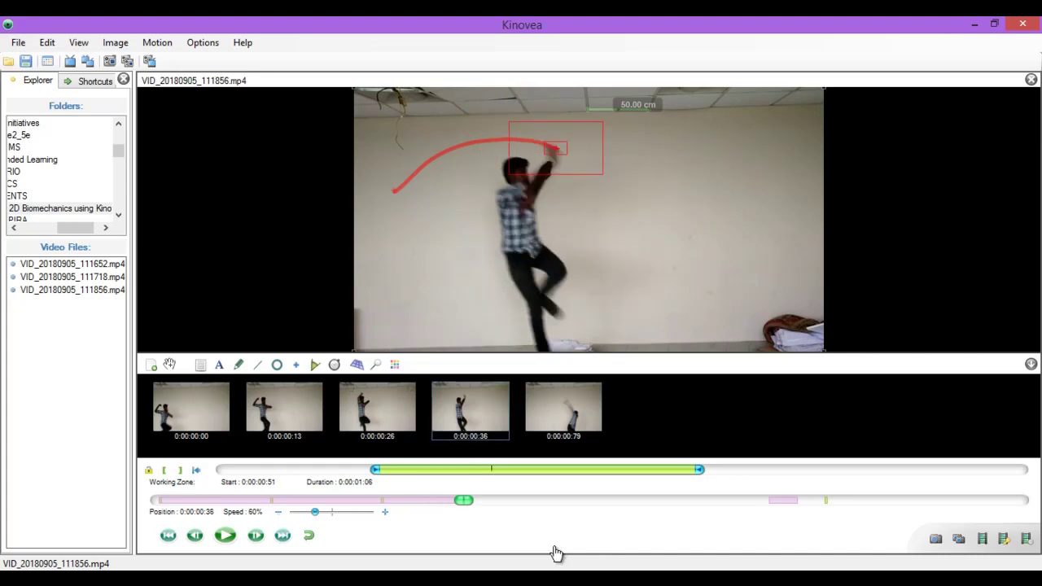
key(Right)
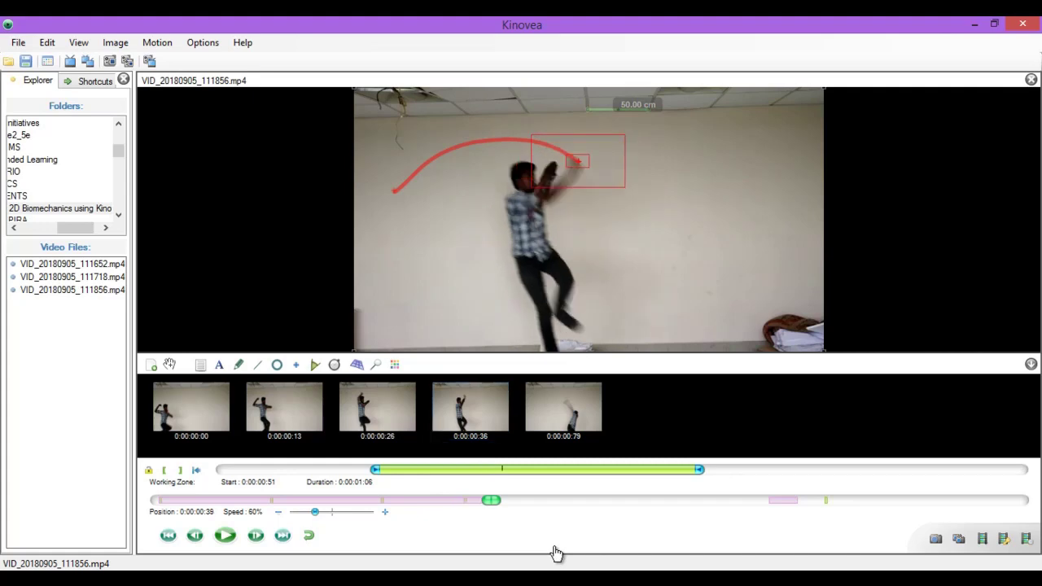
key(Right)
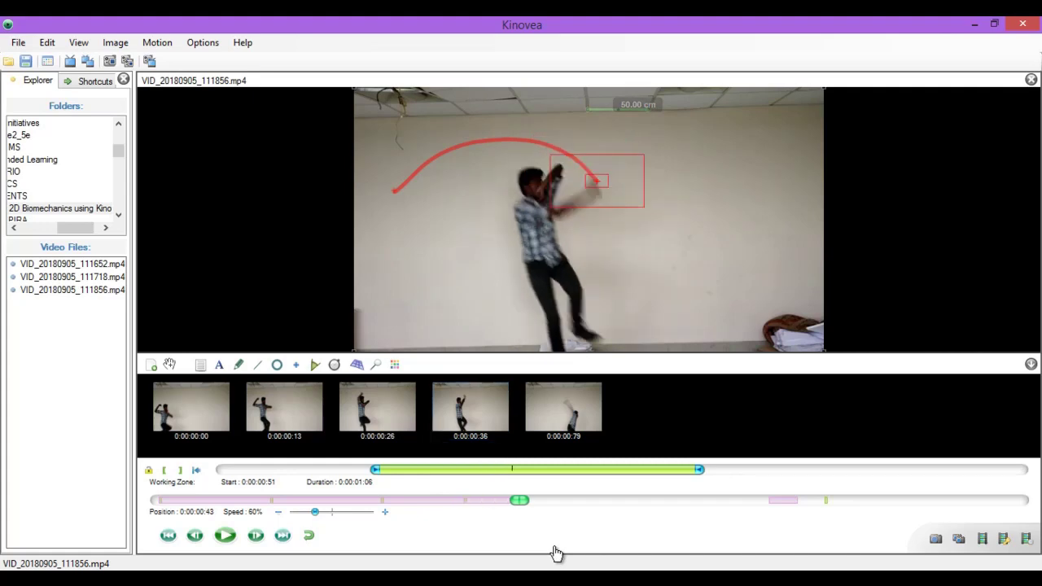
key(Right)
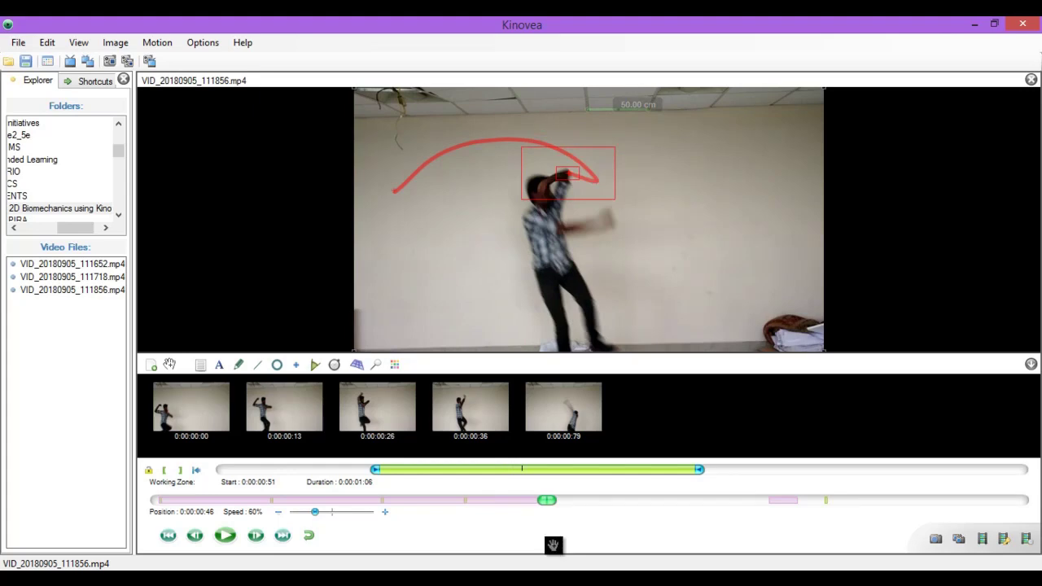
drag(568, 173, 605, 219)
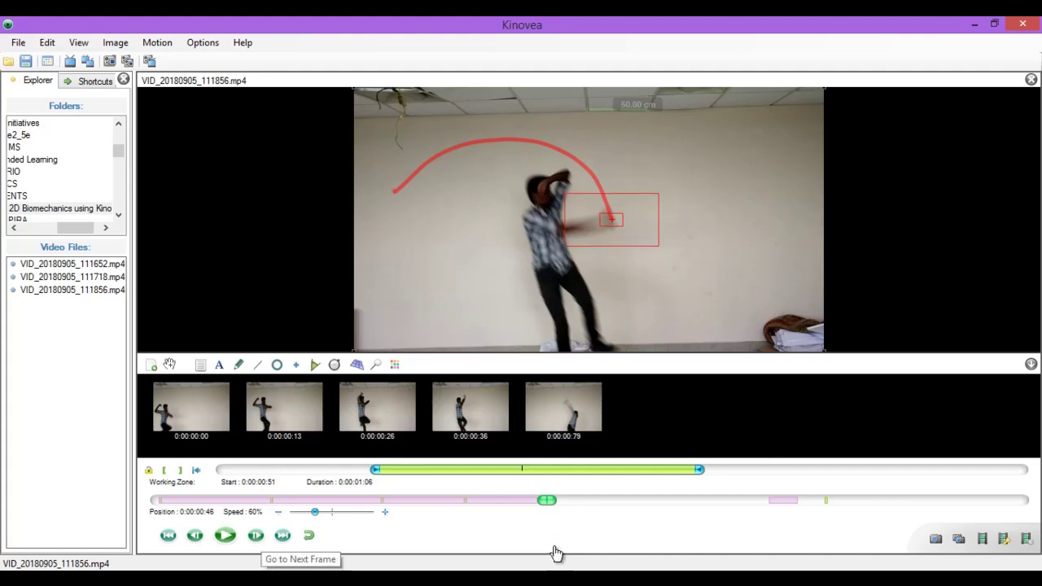
key(Right)
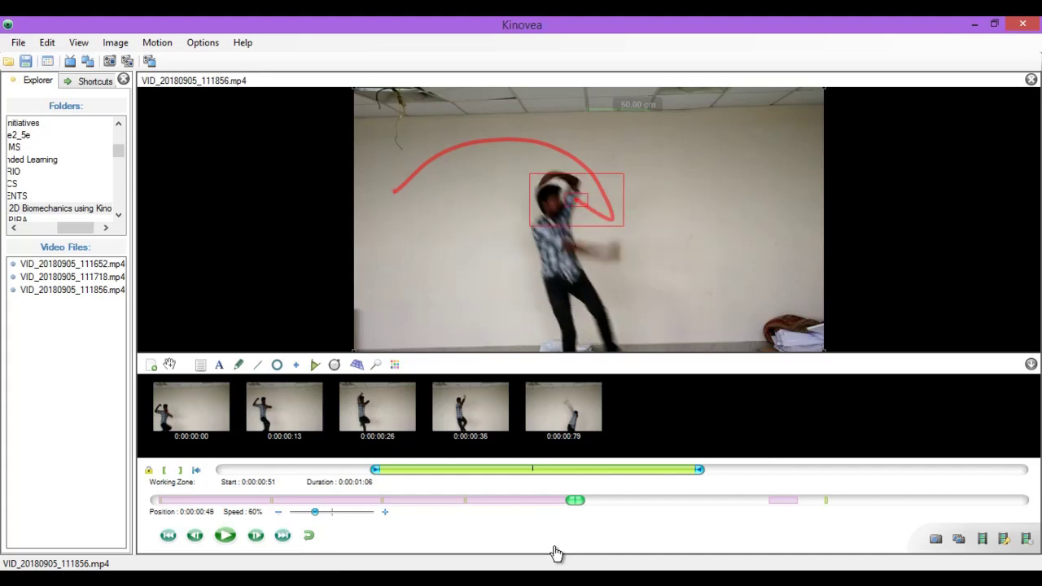
drag(577, 200, 616, 250)
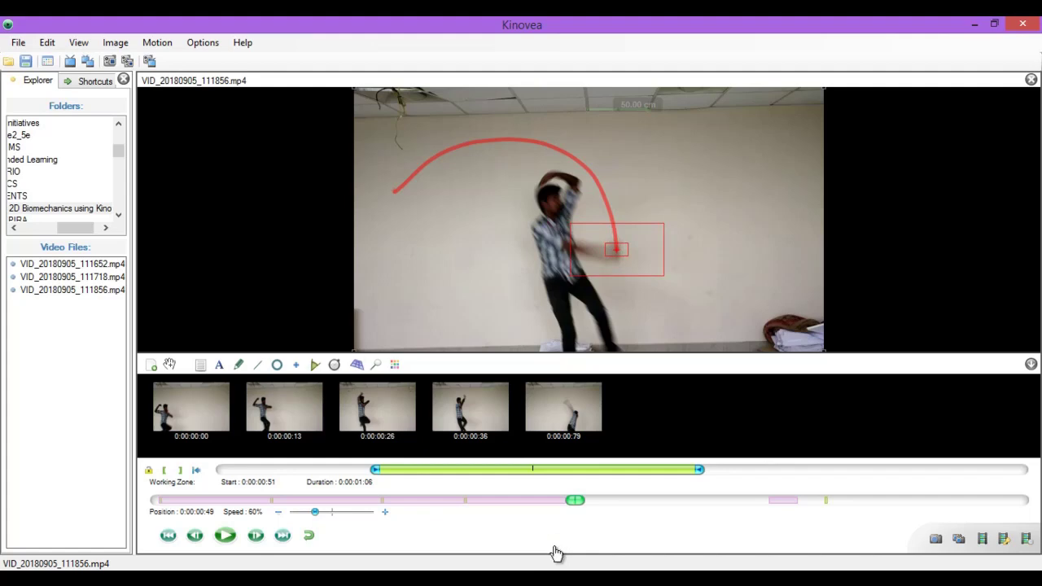
Continue tracking to 0:00:00:73, moving the tracker back onto the rear hand at 0:00:00:69 and 0:00:00:73.
key(Right)
key(Right)
key(Right)
key(Right)
key(Right)
key(Right)
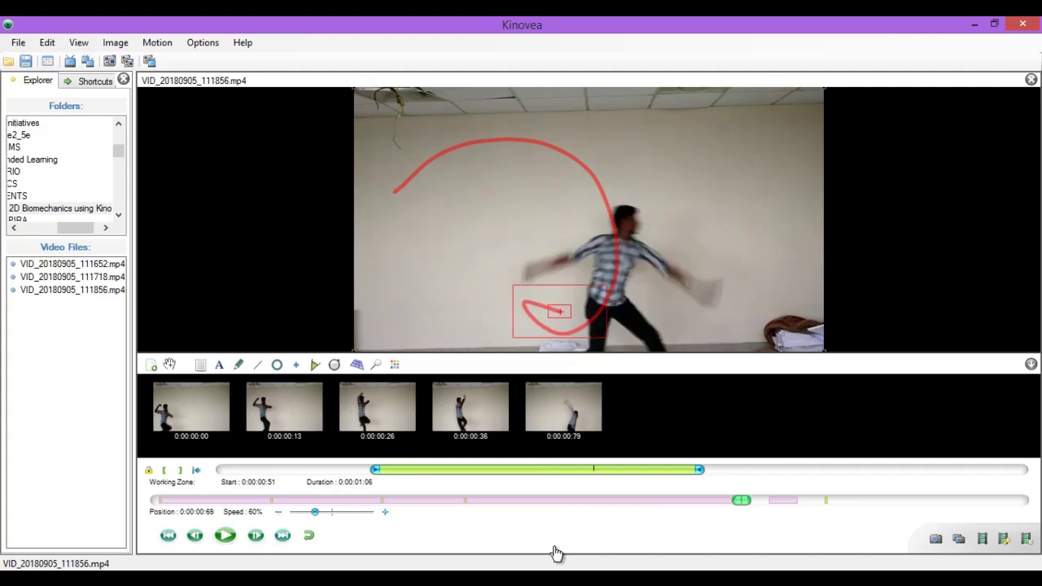
drag(559, 311, 522, 272)
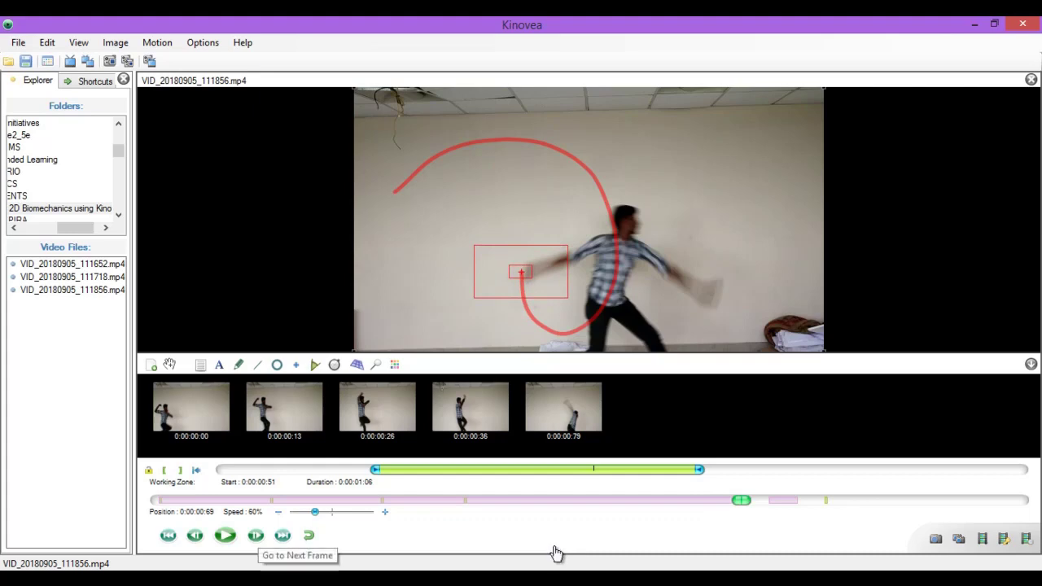
key(Right)
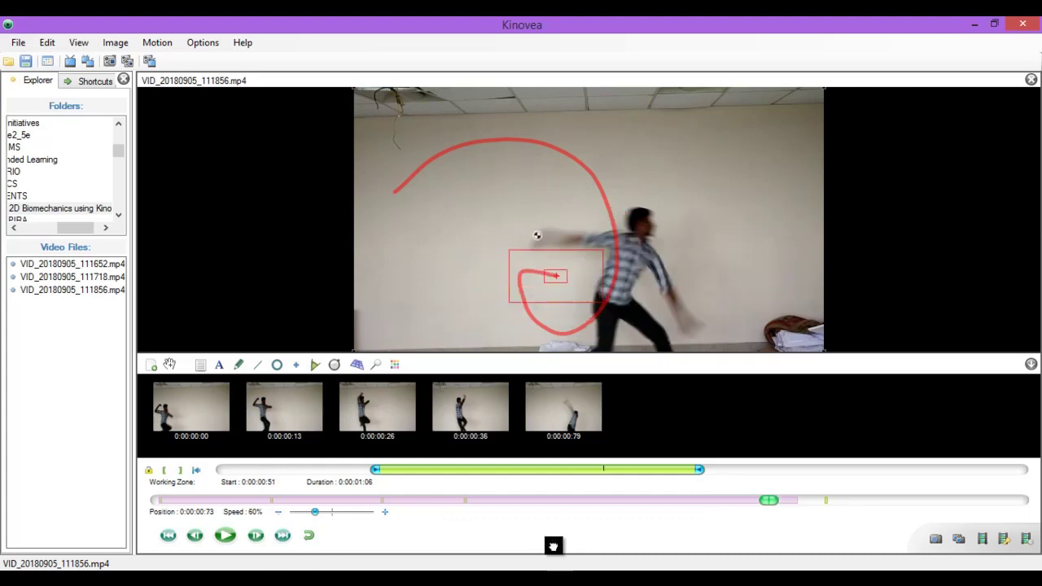
drag(556, 276, 536, 236)
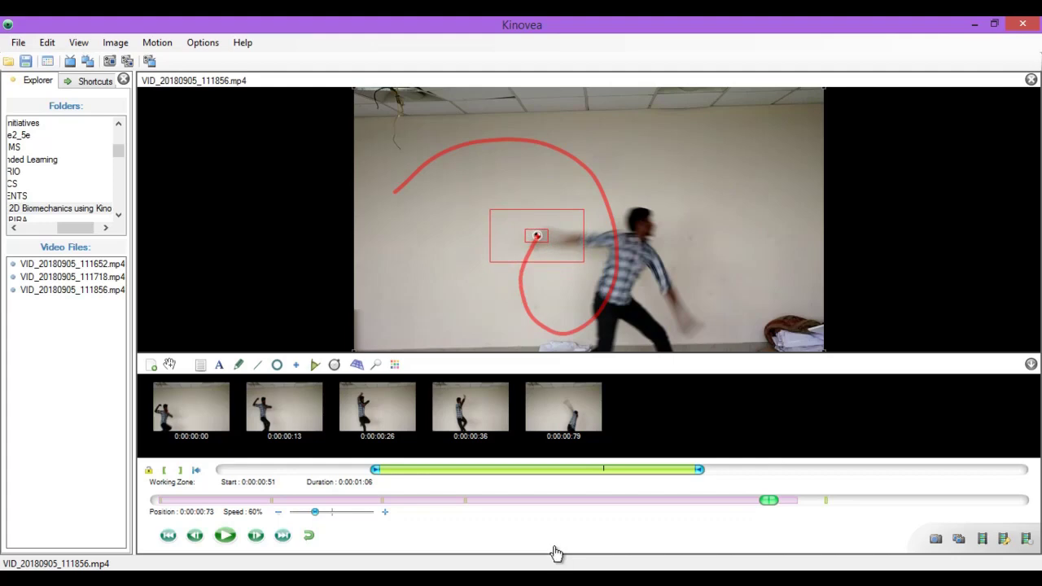
Restart path edition at 0:00:00:76 and place the tracker on the bowler's rising rear hand.
key(Right)
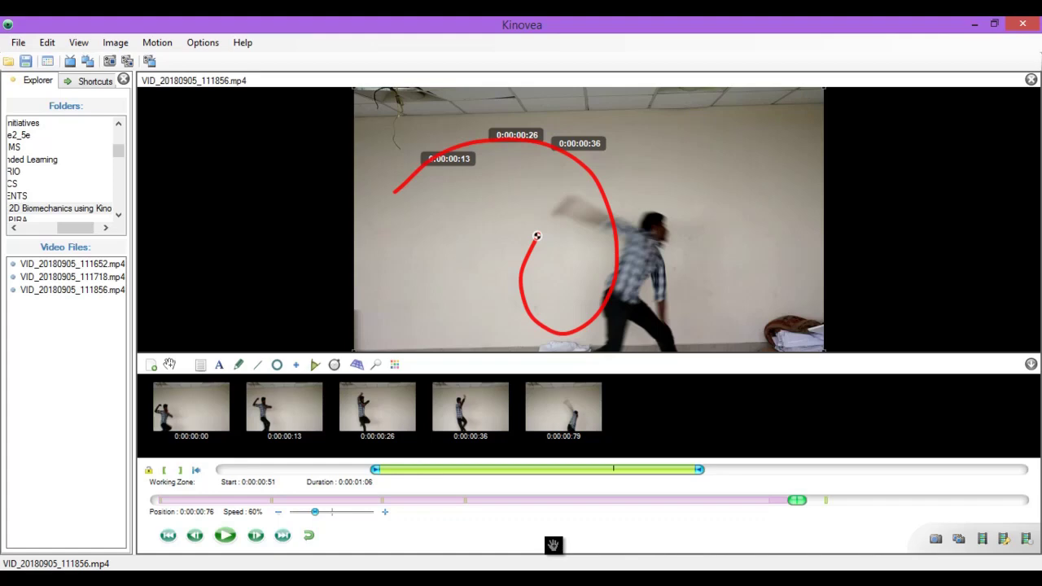
right_click(538, 237)
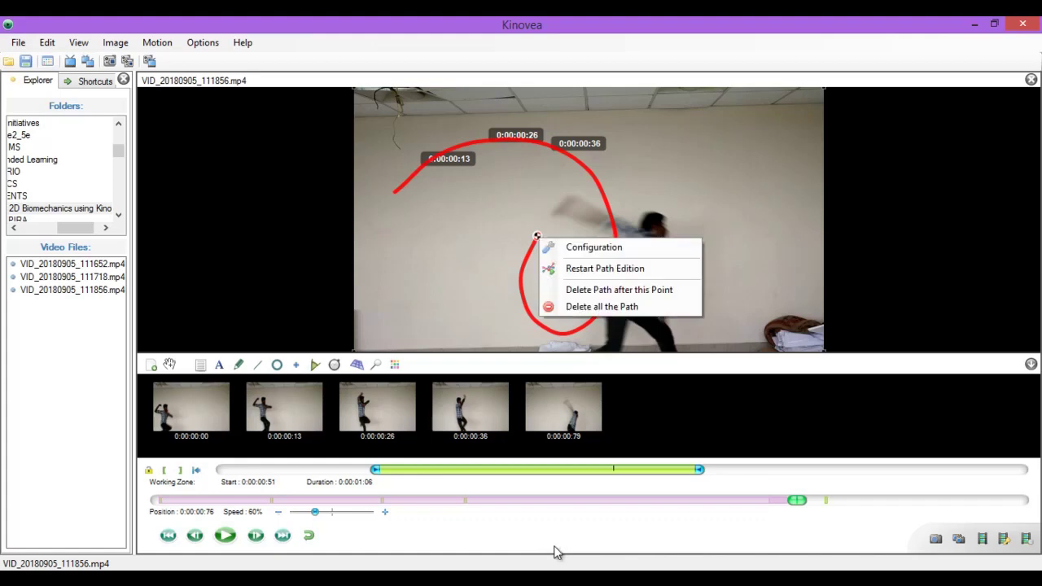
key(Down)
key(Down)
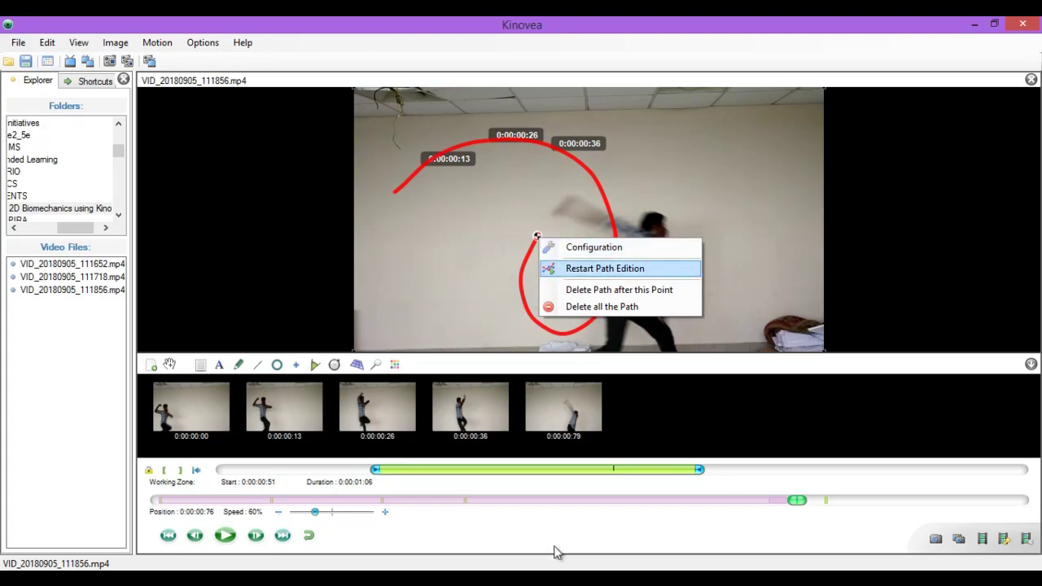
key(Return)
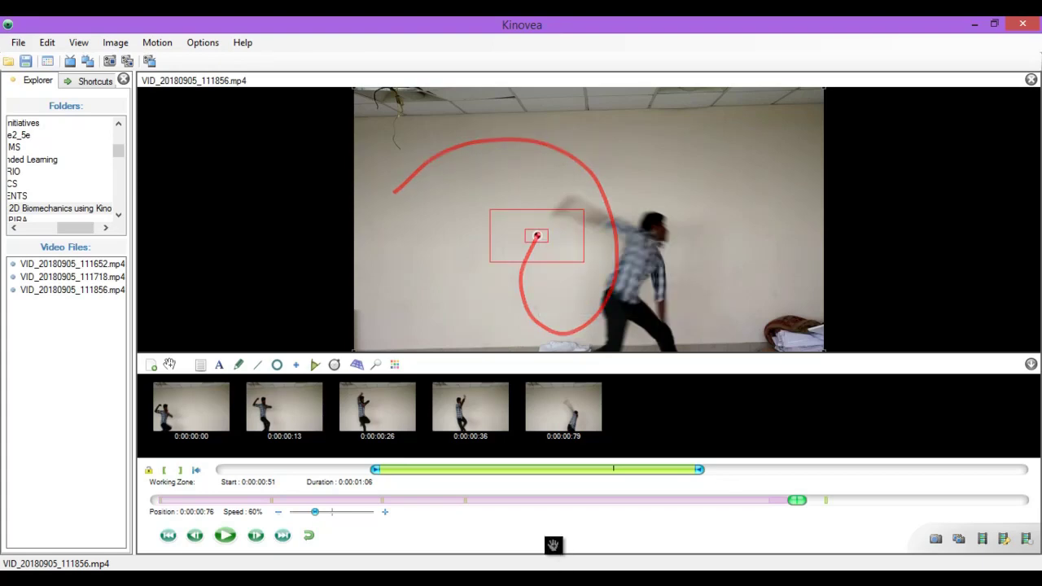
mouse_move(537, 235)
mouse_down()
mouse_move(545, 210)
mouse_move(565, 202)
mouse_up()
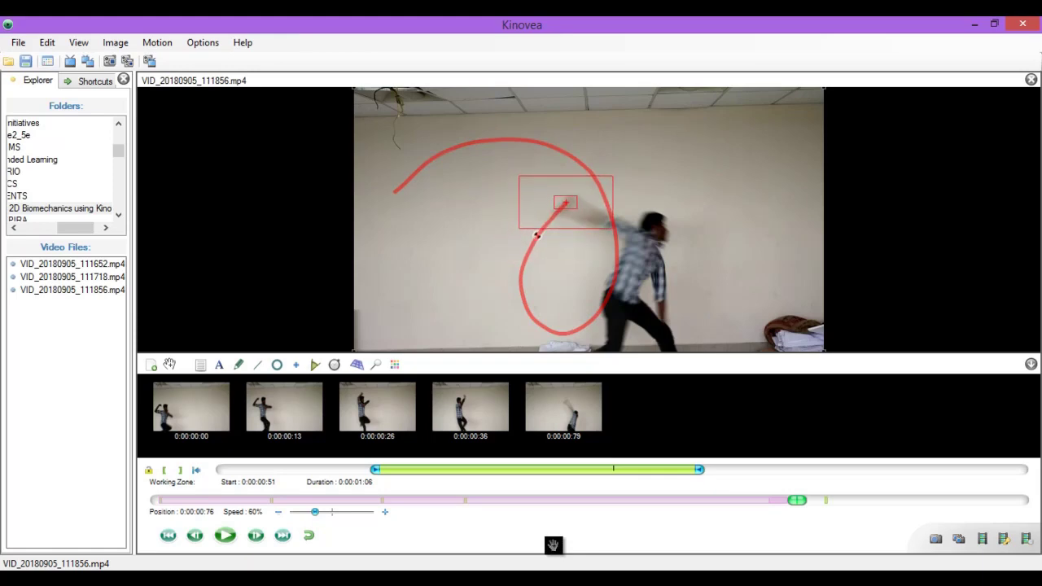
Restart path edition at 0:00:00:83, track to the last frame at 0:00:01:03 and move the tracker onto the bowling hand there.
key(Right)
key(Right)
right_click(607, 170)
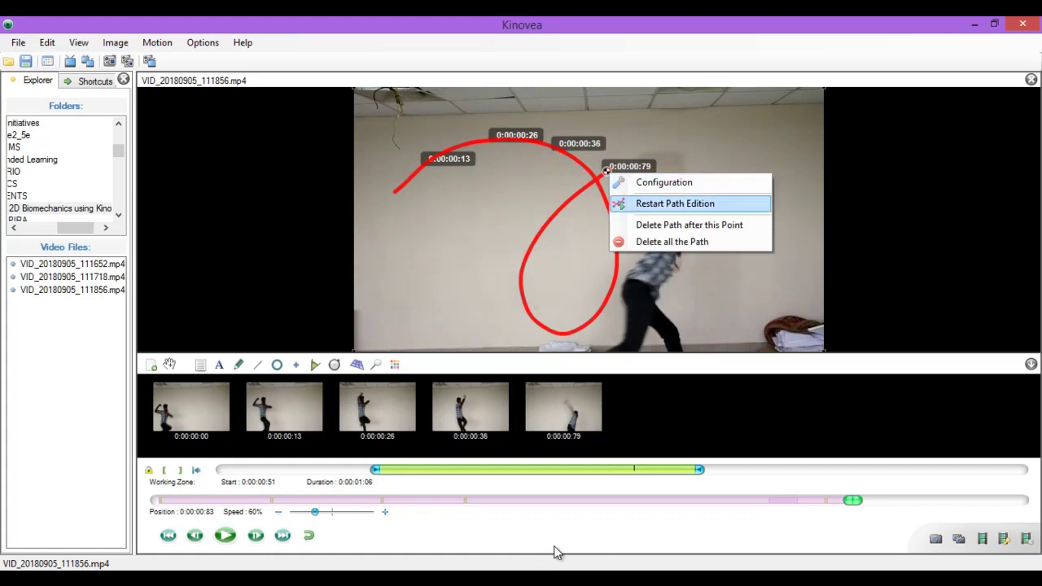
click(674, 204)
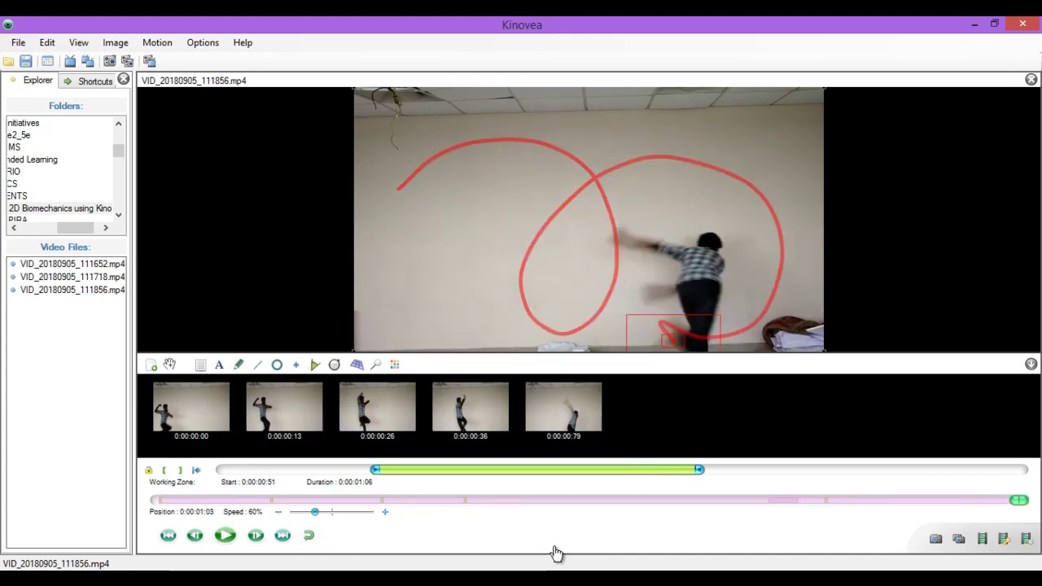
drag(669, 341, 647, 309)
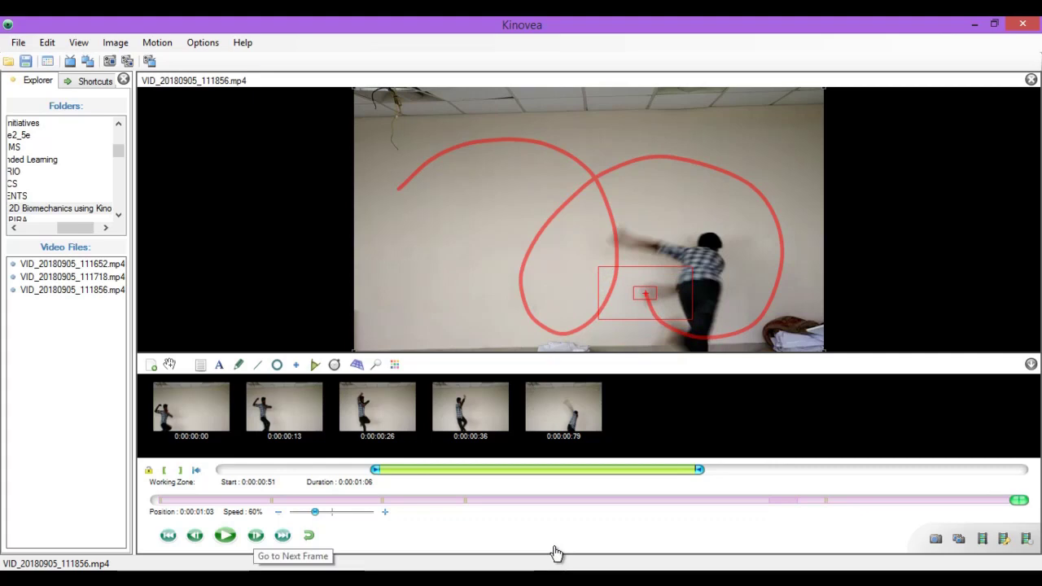
Step through the video frames, going back from the last frame to 0:00:00:69, to review the hand's tracked path.
key(Home)
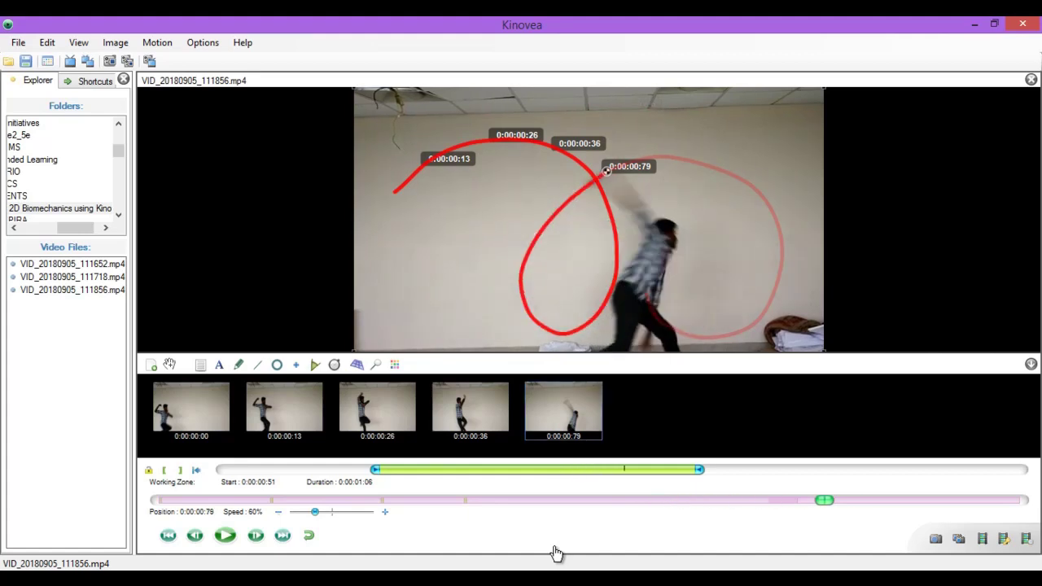
key(Right)
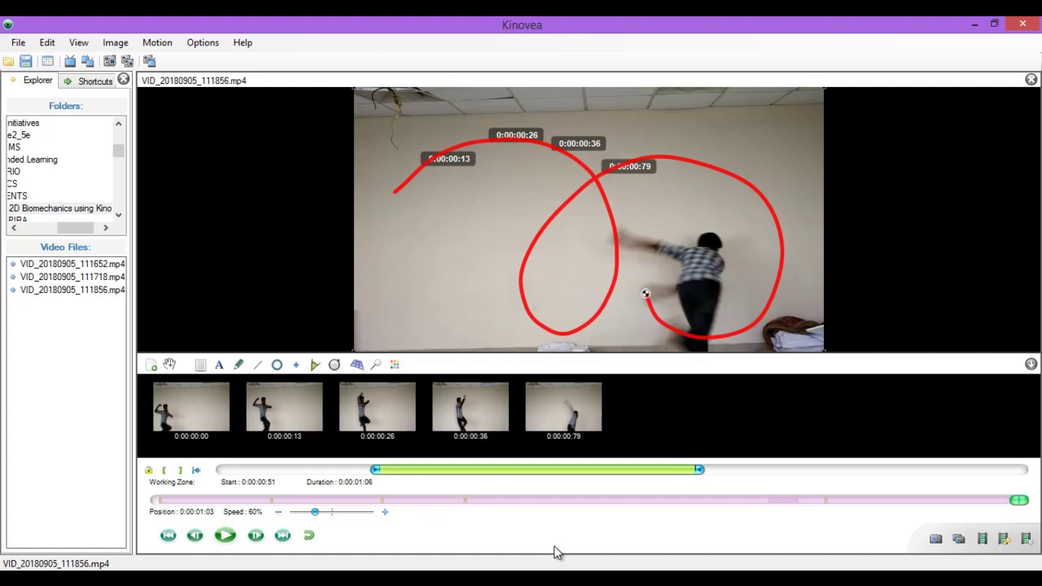
key(Left)
key(Left)
key(Left)
key(Left)
key(Left)
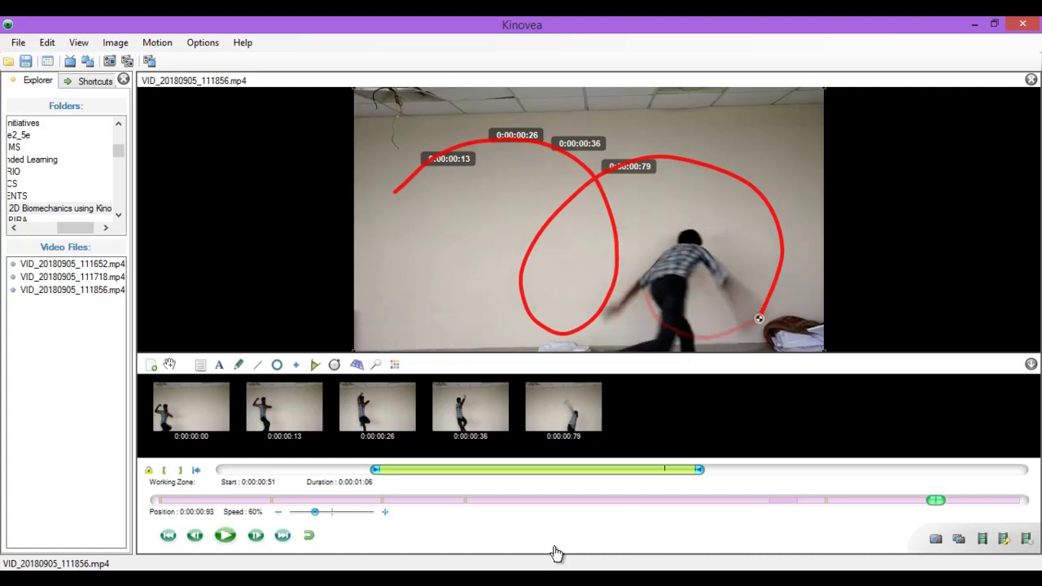
key(Left)
key(Left)
key(Left)
key(Left)
key(Left)
key(Left)
key(Left)
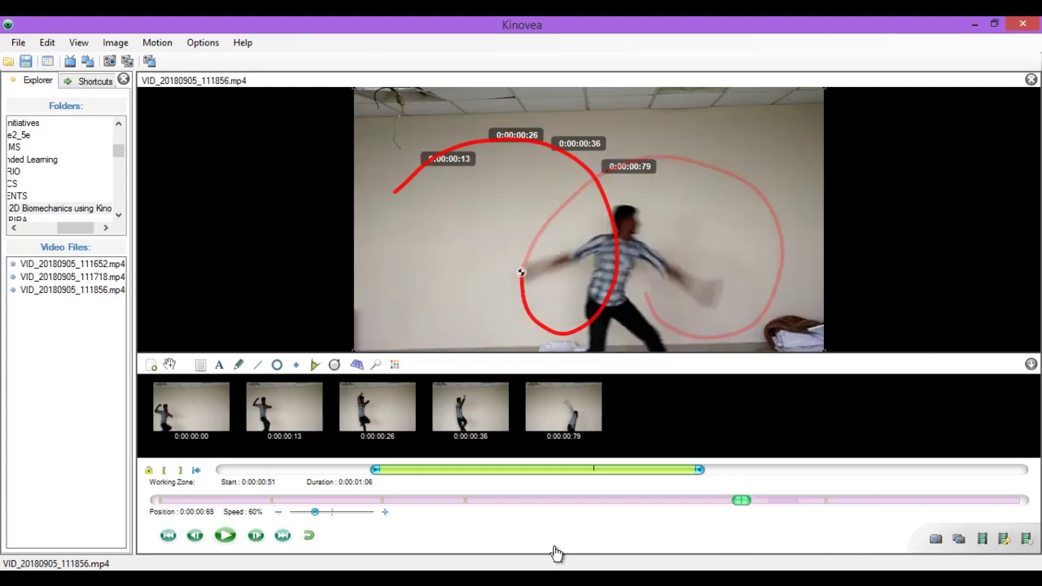
Step back through the video frames from 0:00:00:69 to the first frame to review the hand's tracked path.
key(Left)
key(Left)
key(Left)
key(Left)
key(Left)
key(Left)
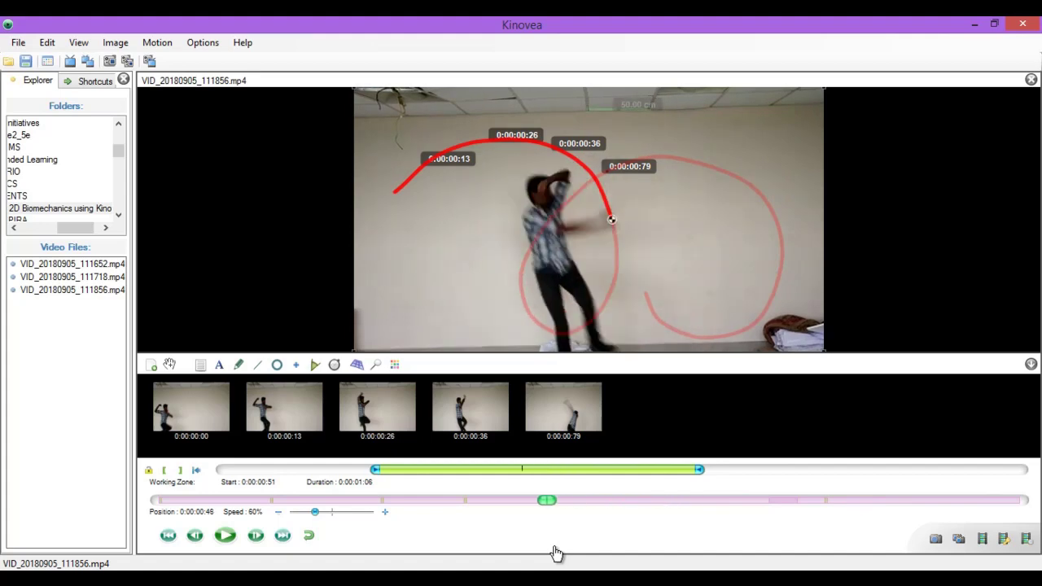
key(Left)
key(Left)
key(Left)
key(Left)
key(Left)
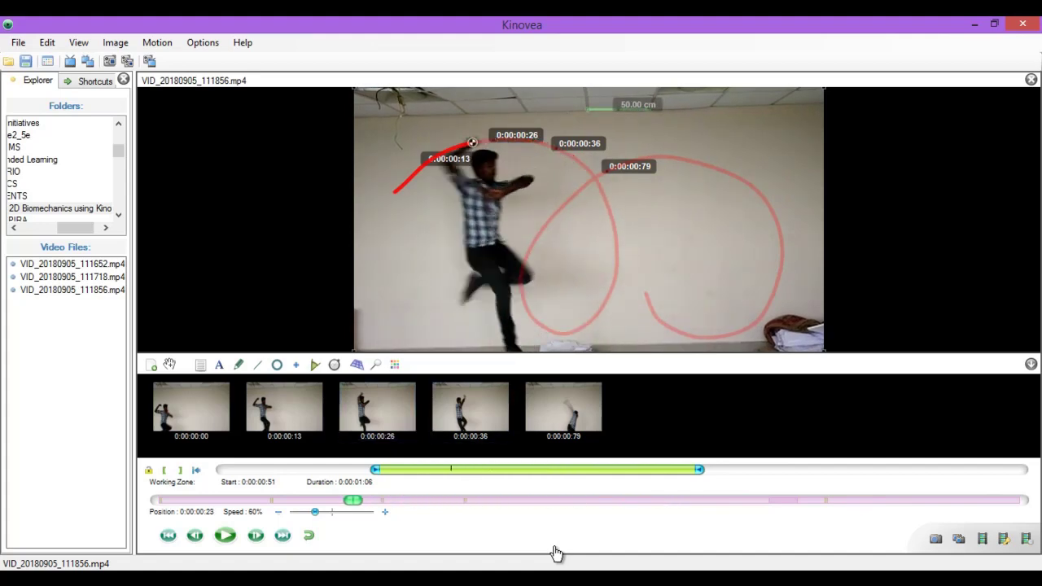
key(Left)
key(Left)
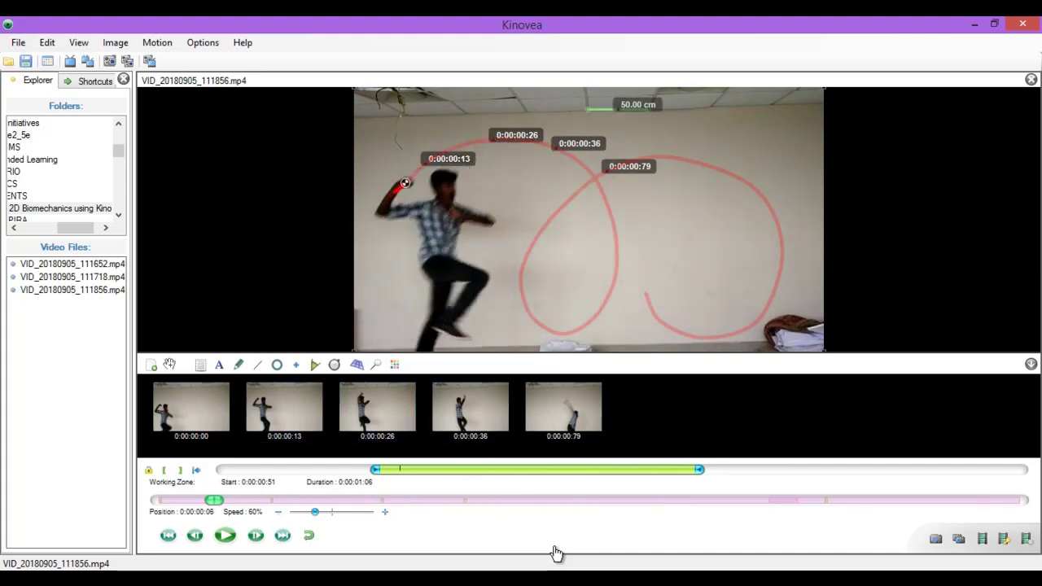
key(Left)
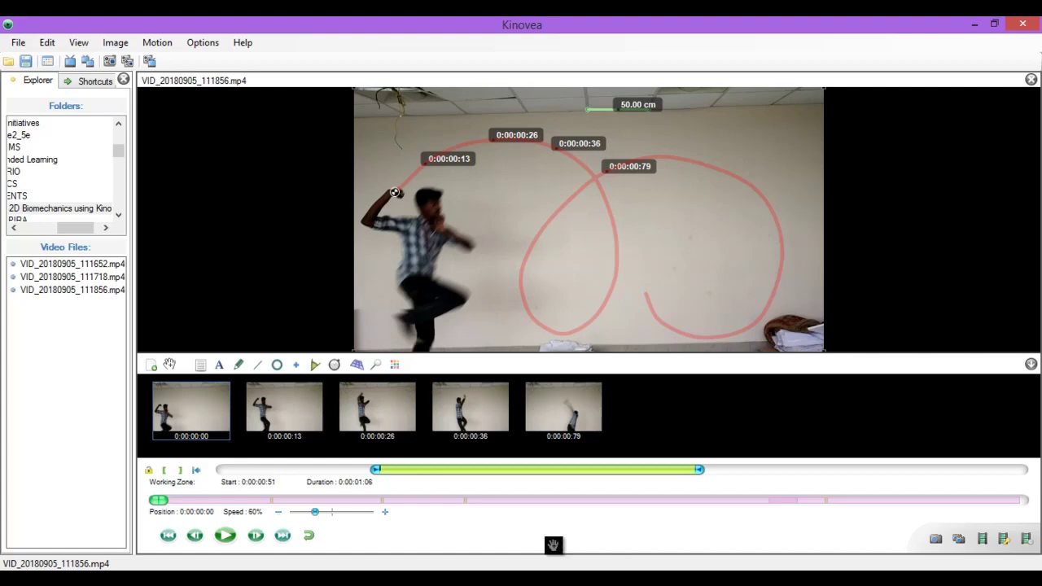
Play the video, advance to 0:00:00:73 and add a key image there.
key(space)
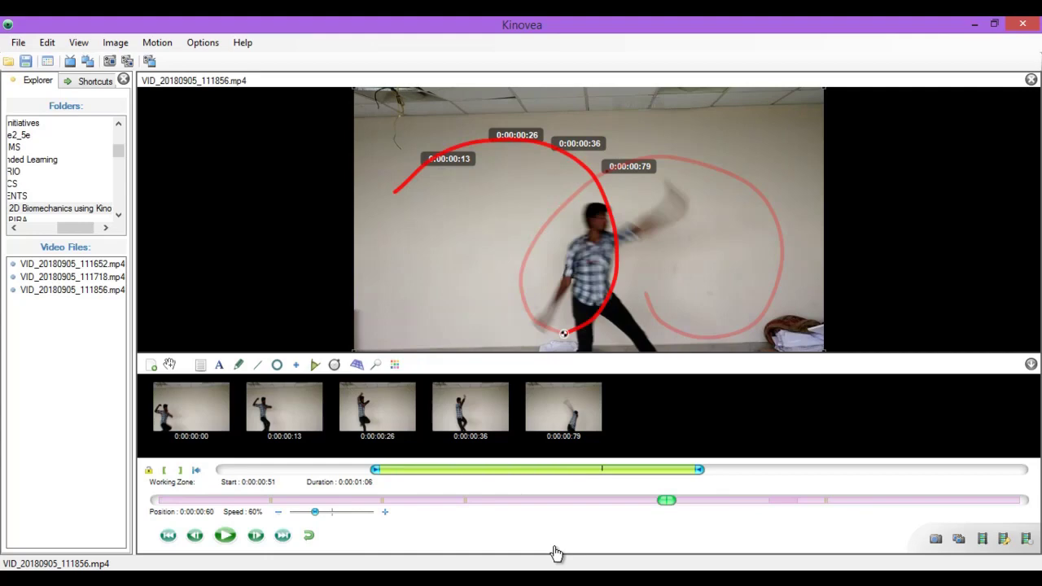
key(Right)
key(Right)
key(Right)
key(Right)
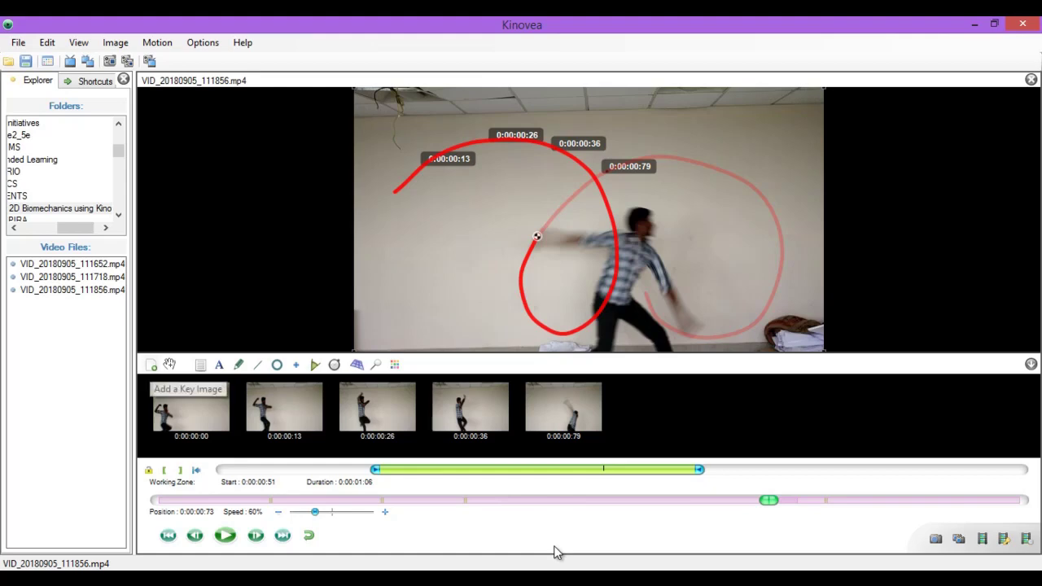
key(Insert)
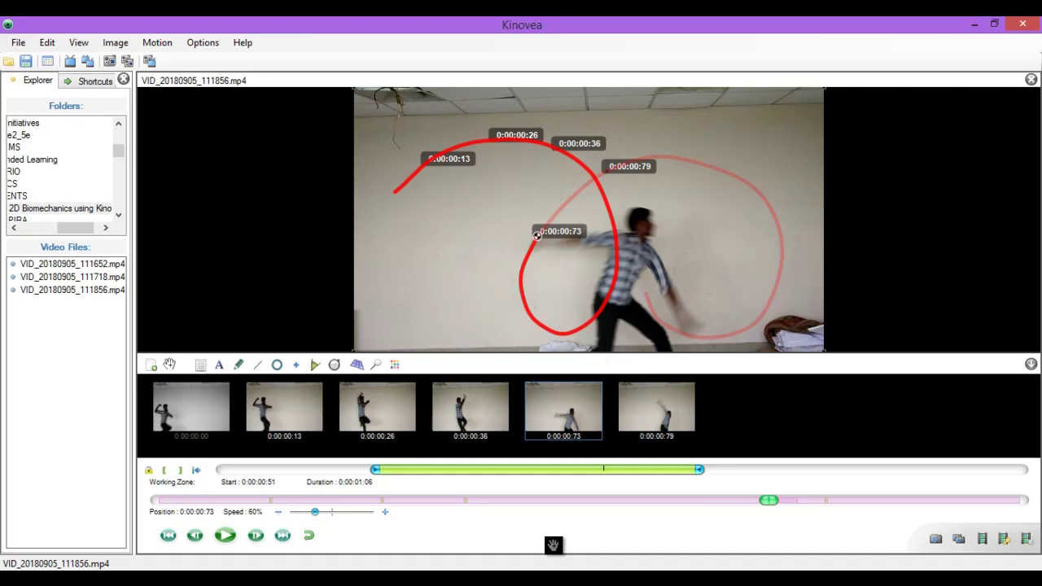
Return to the start of the video and configure the hand path to display Distance as its measurement.
key(Home)
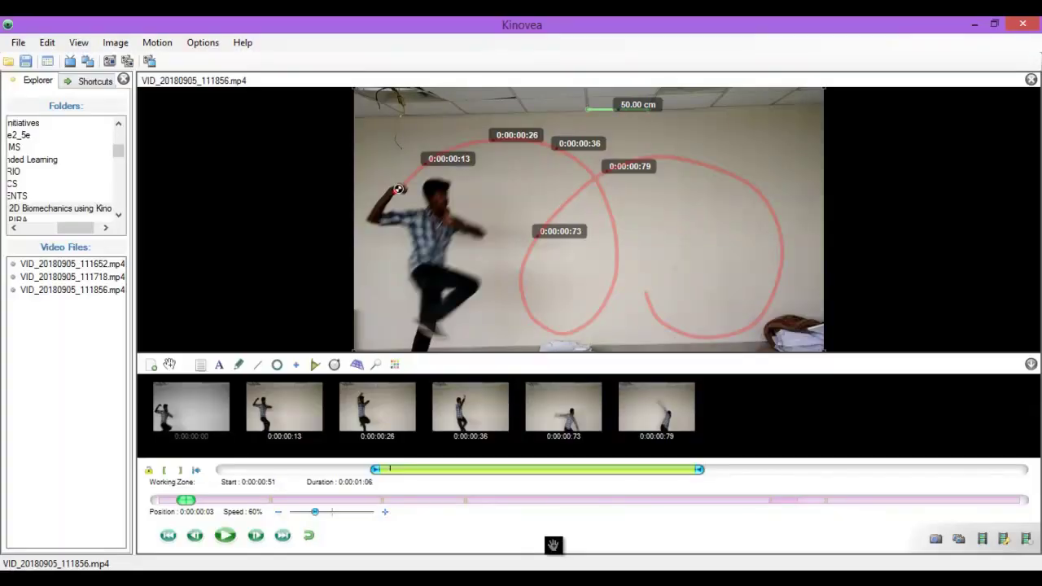
right_click(602, 195)
key(Down)
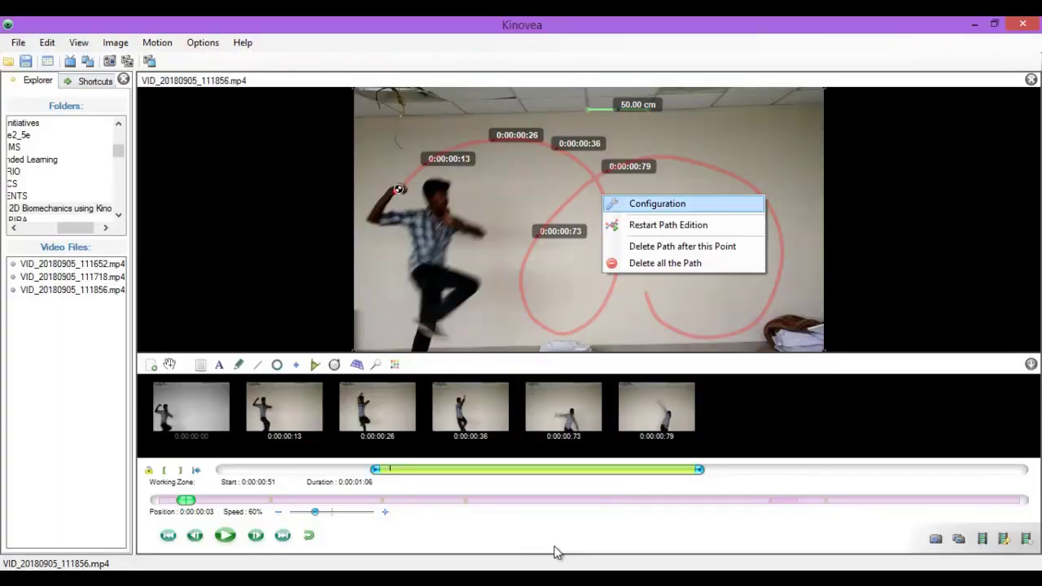
key(Return)
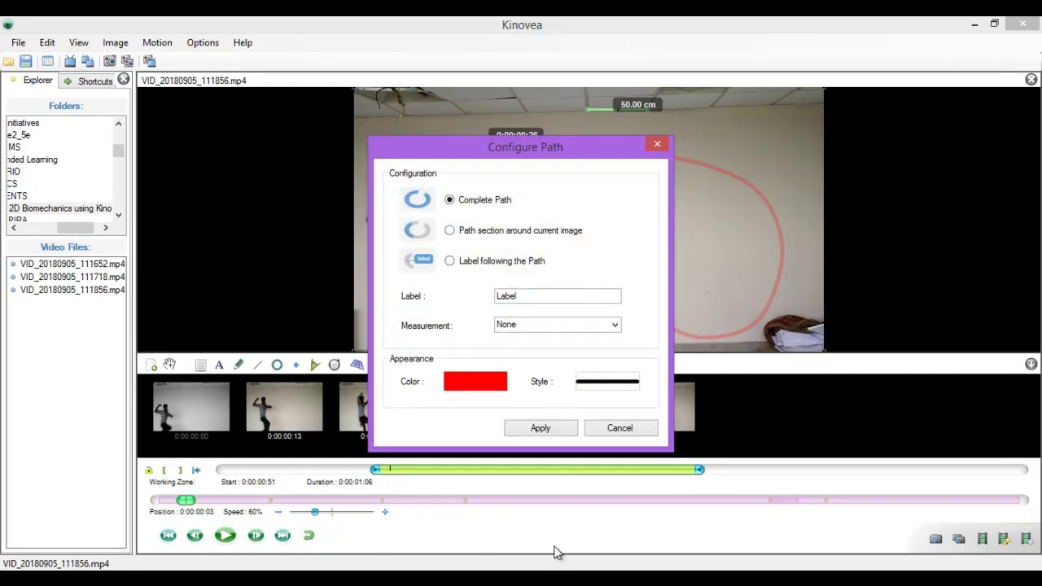
key(Tab)
key(alt+Down)
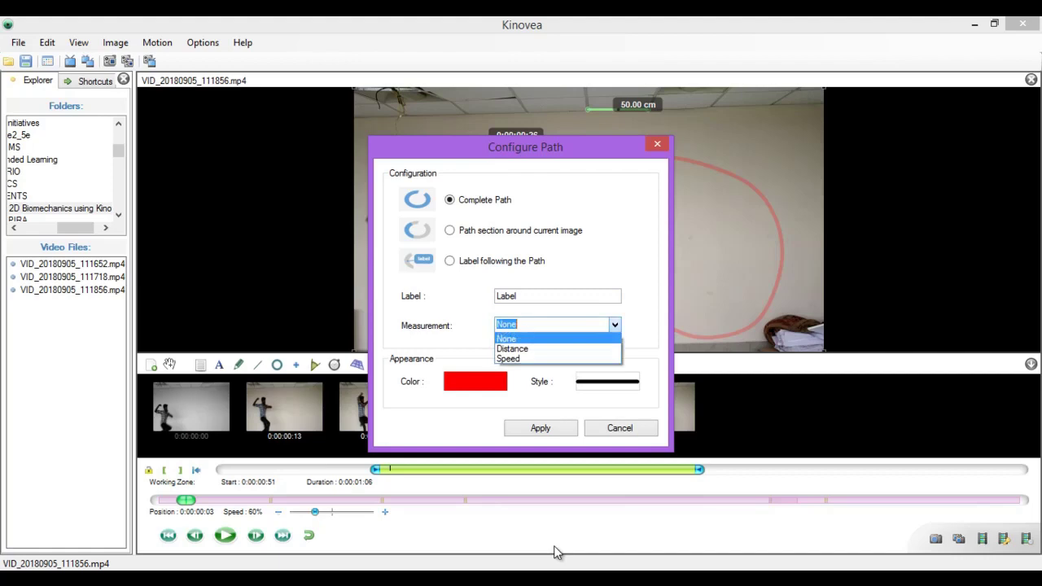
key(Return)
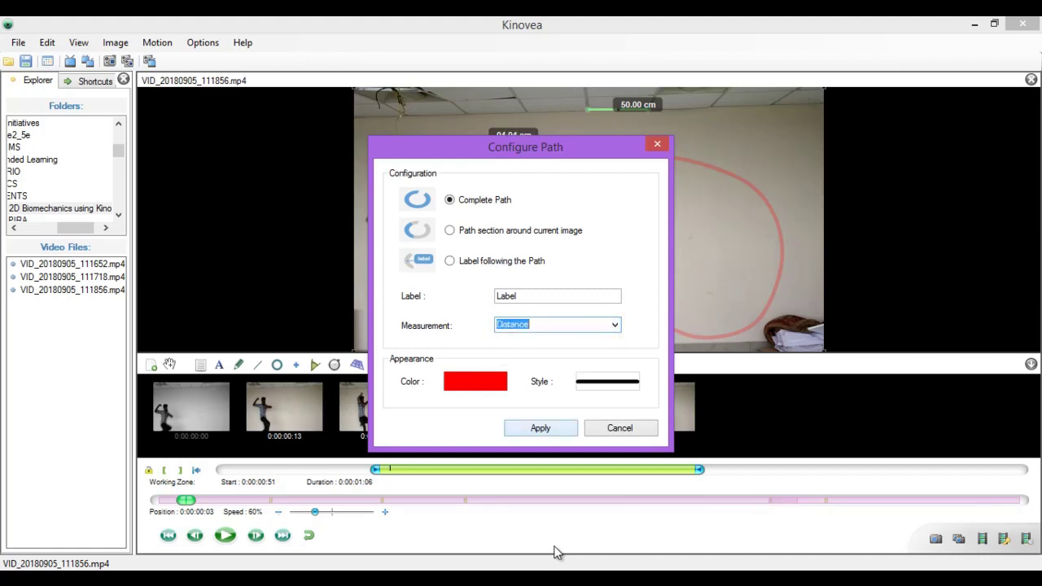
key(Return)
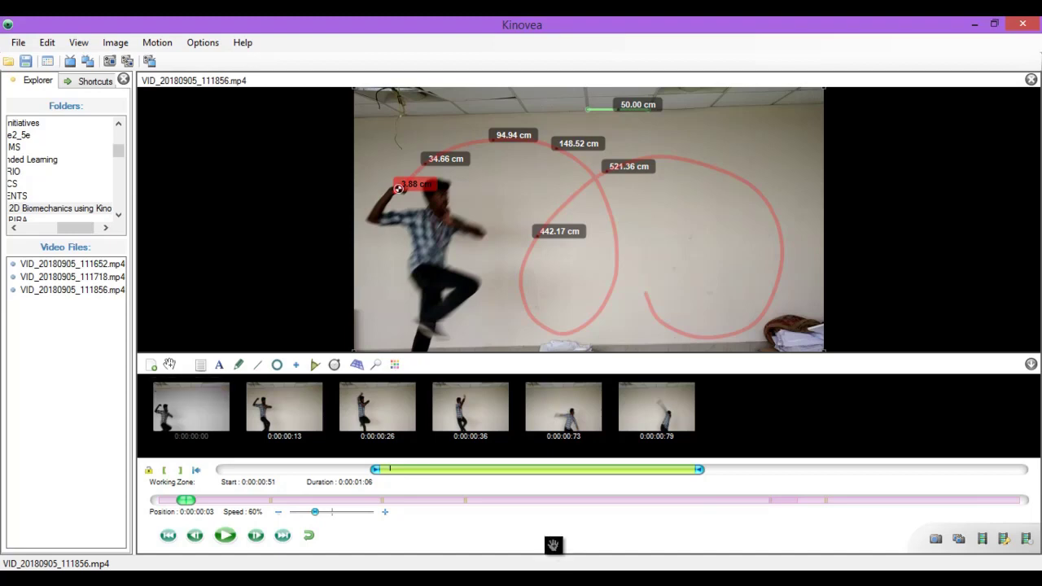
Add a key image at 0:00:00:89 and return to the frame at 0:00:00:86.
scroll(554, 548, down, 9)
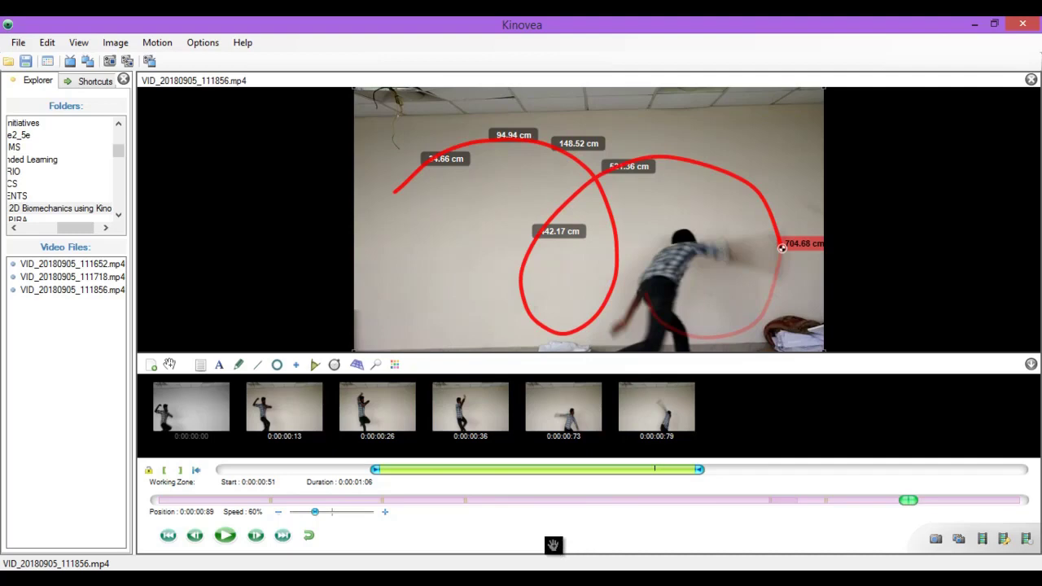
key(Insert)
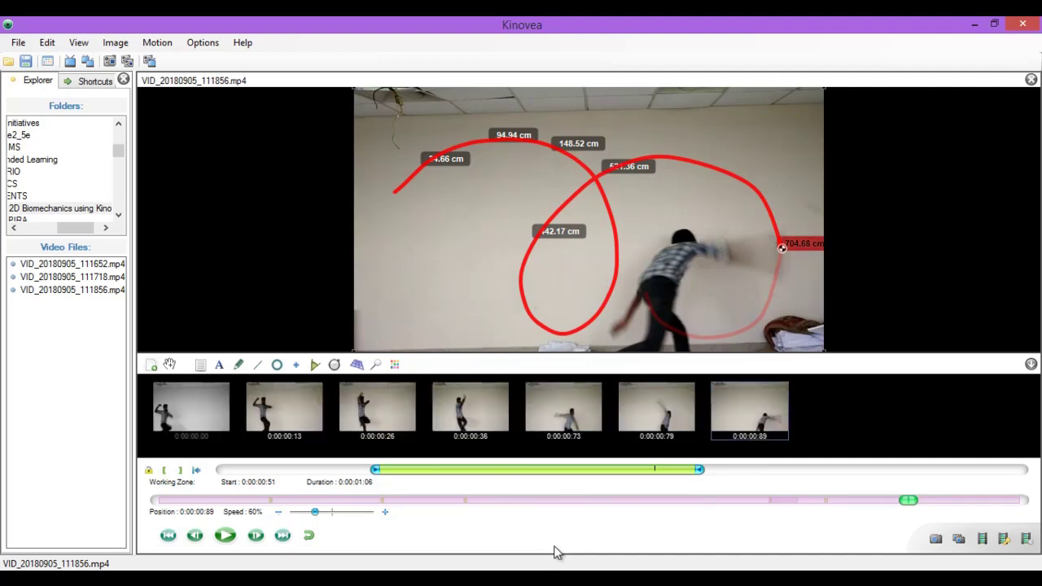
scroll(555, 546, up, 6)
scroll(554, 547, down, 3)
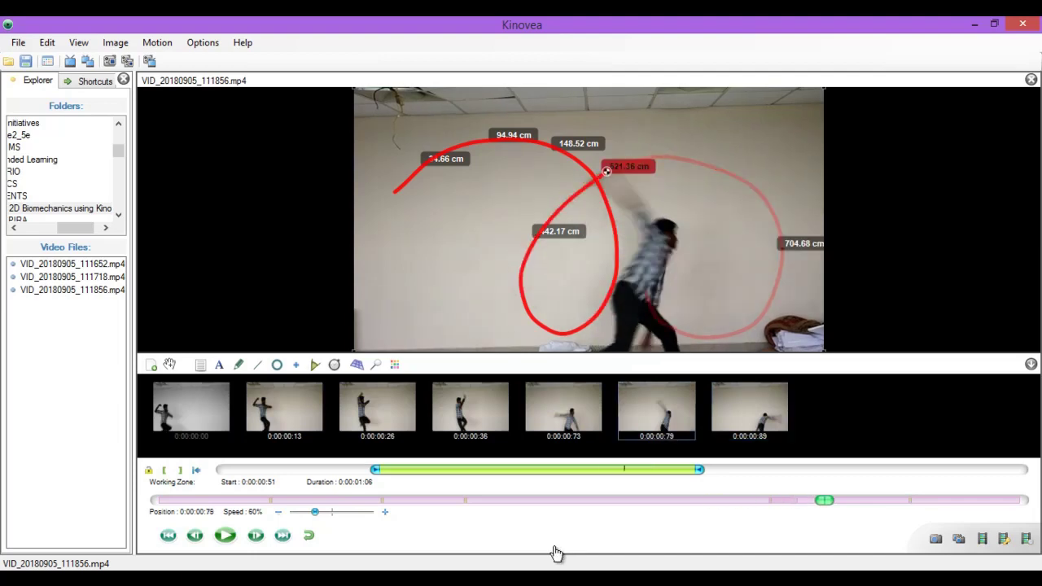
scroll(557, 553, down, 2)
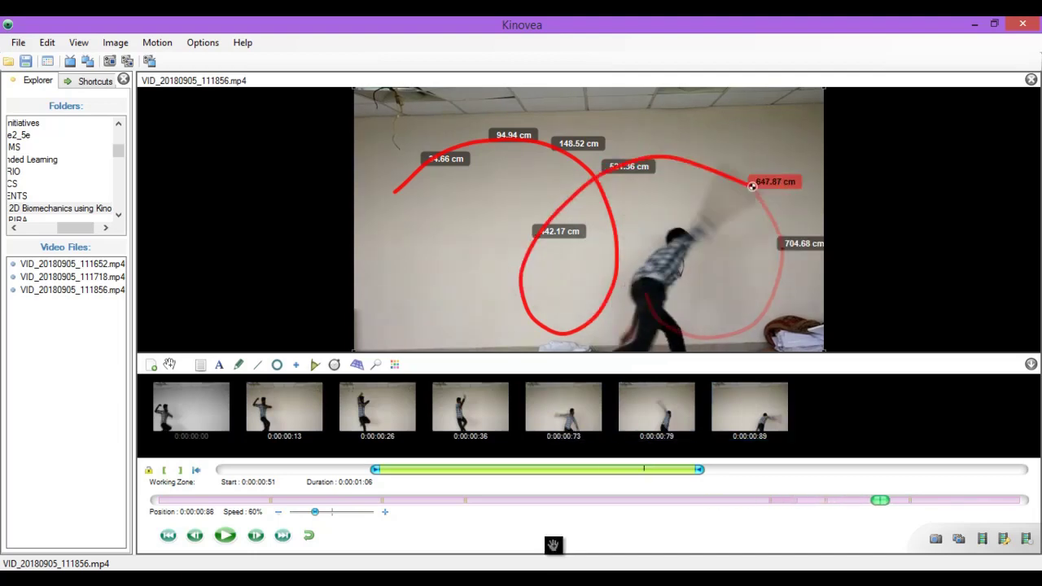
Configure the hand path to display Speed as its measurement.
right_click(754, 188)
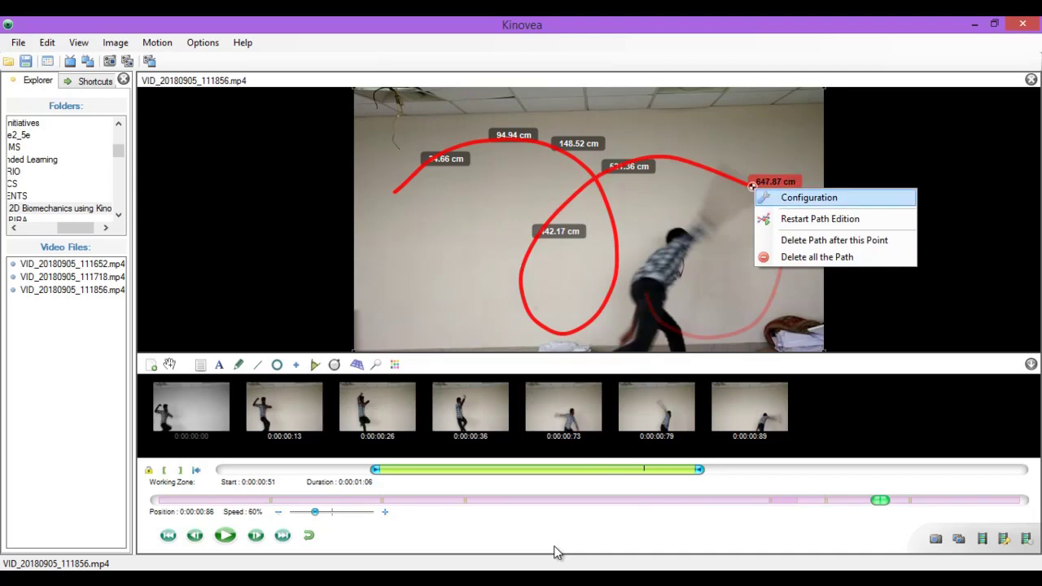
key(Return)
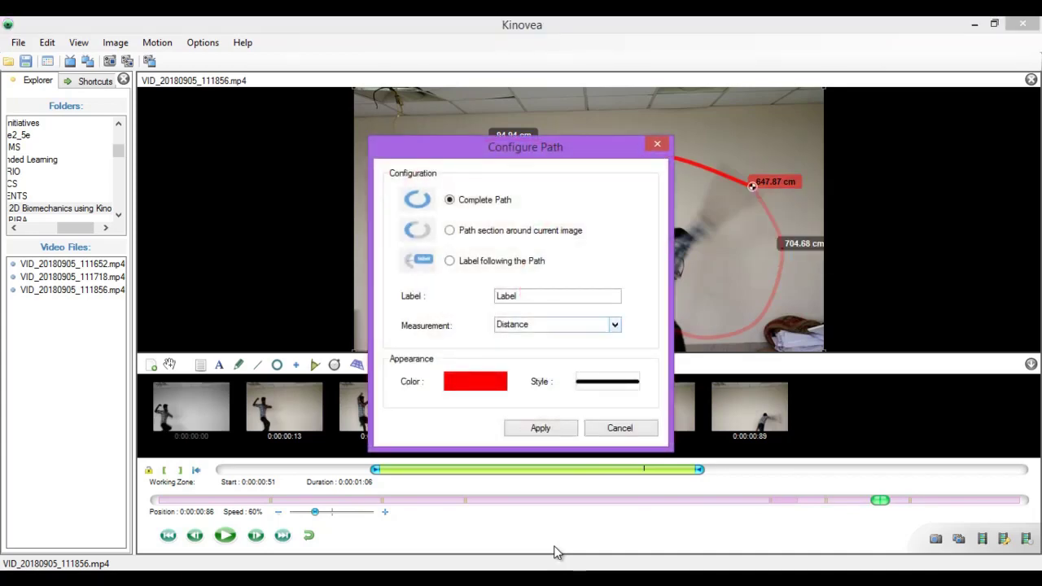
key(alt+Down)
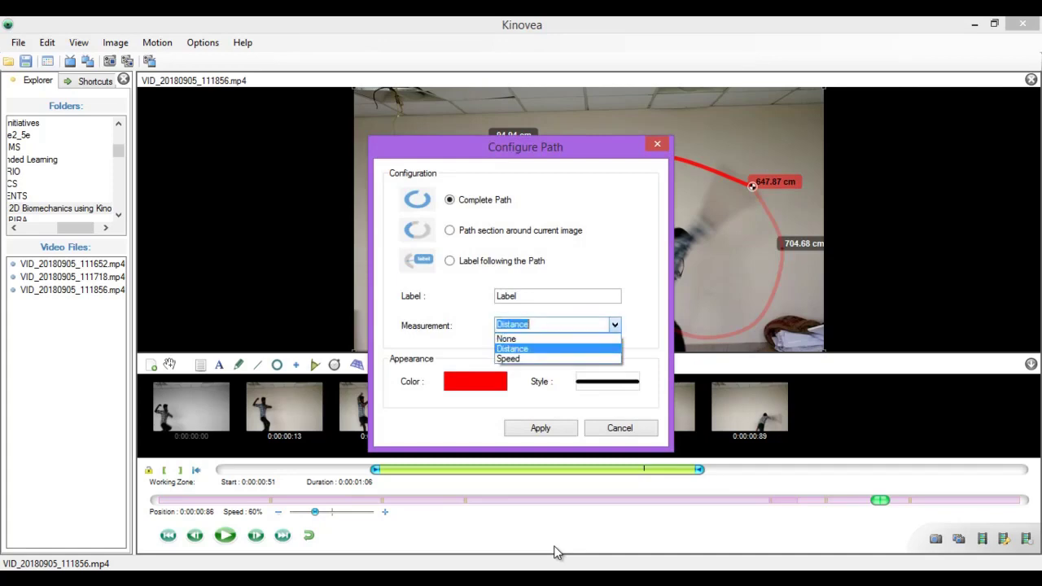
key(Down)
key(Return)
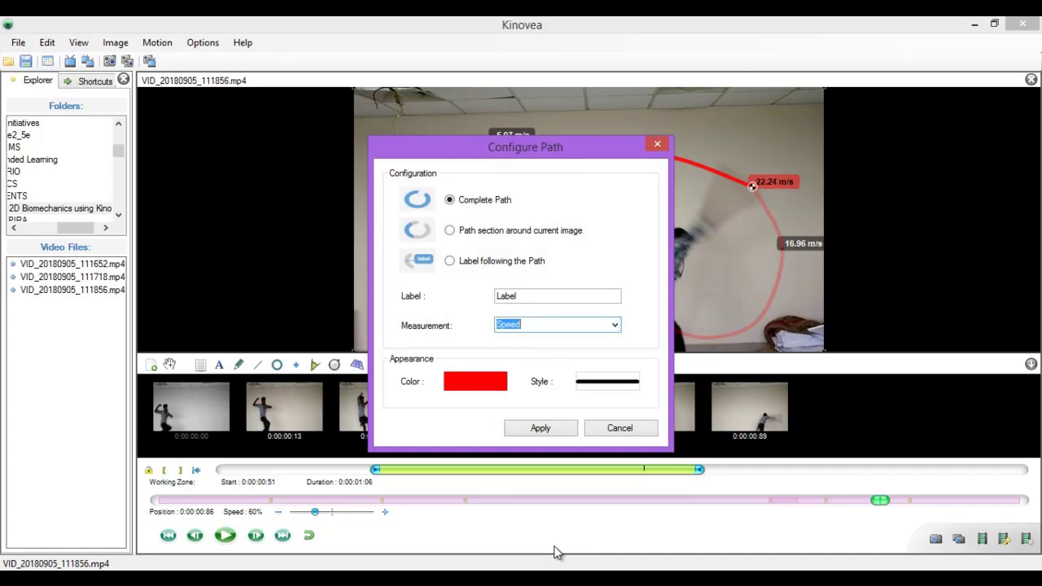
key(Return)
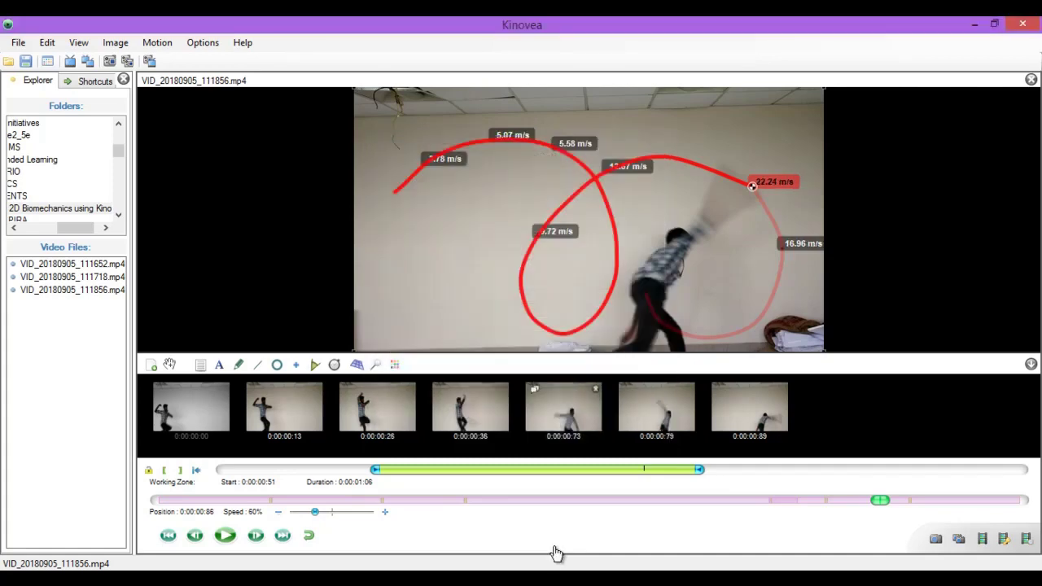
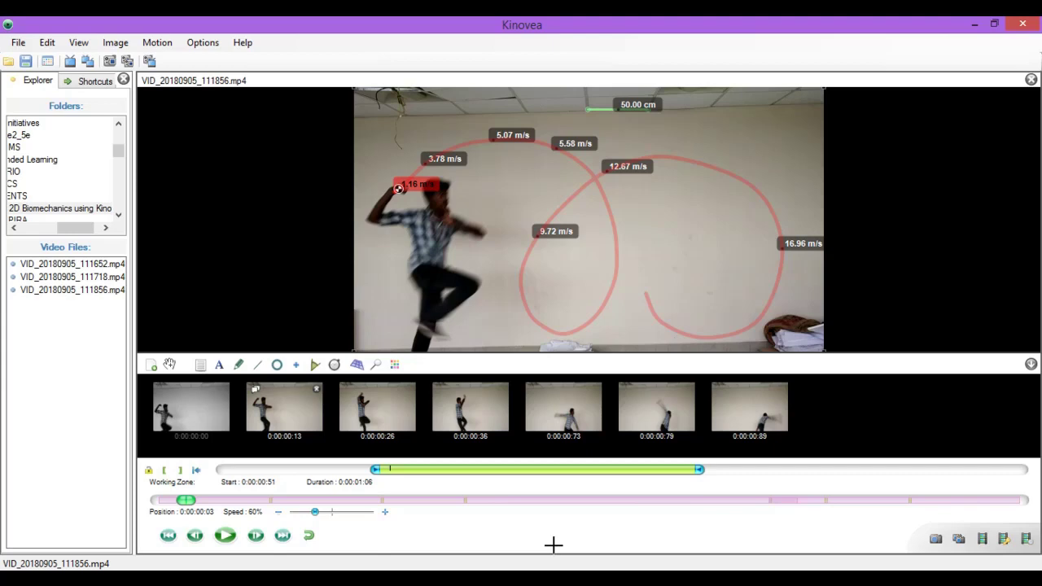
Place an angle on the bowler's raised knee at 0:00:00:03, align its arms with the thigh and shin, and invert the angle.
key(ctrl+v)
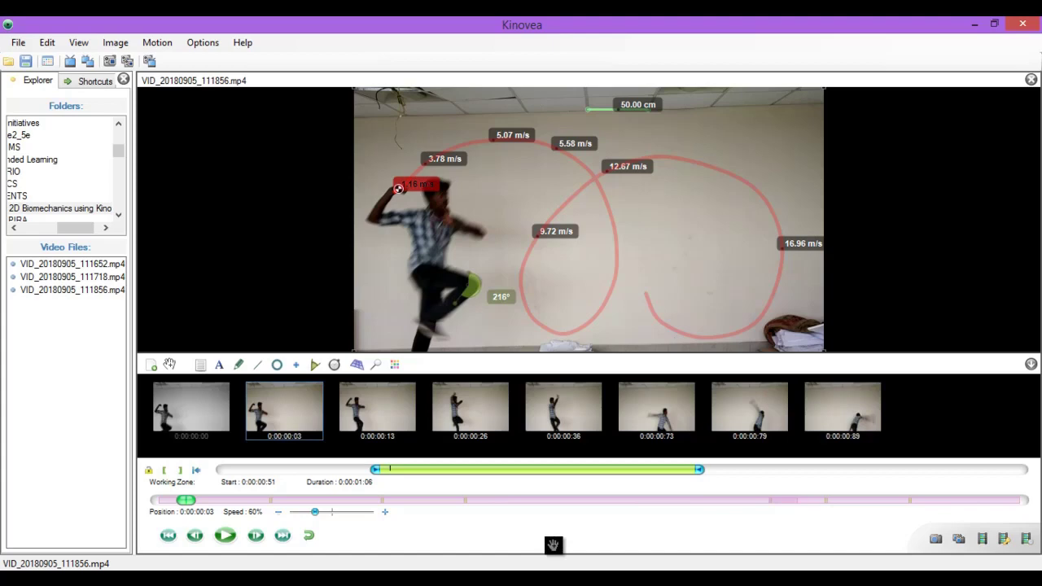
drag(468, 254, 438, 270)
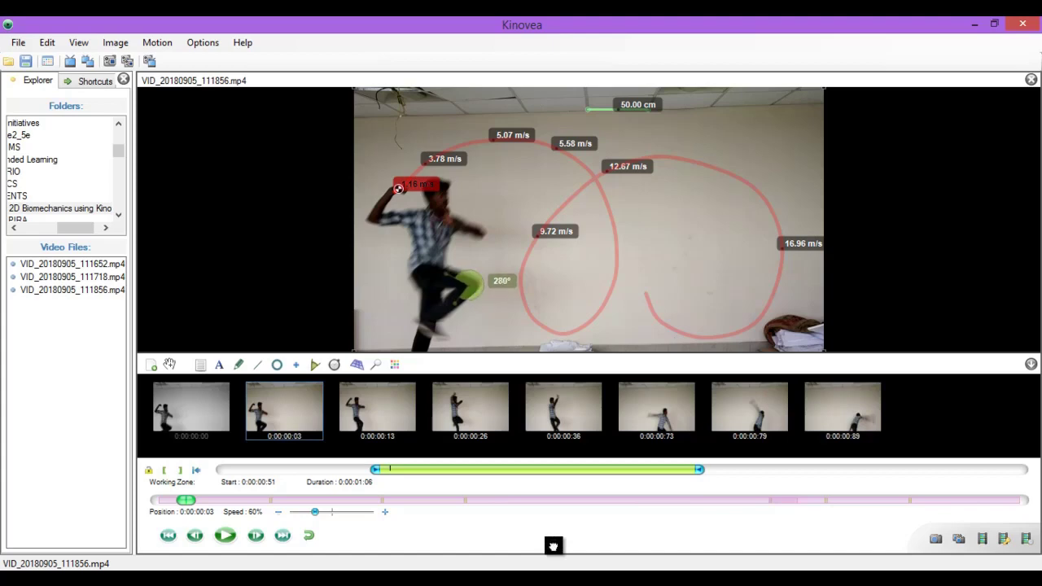
drag(553, 545, 553, 544)
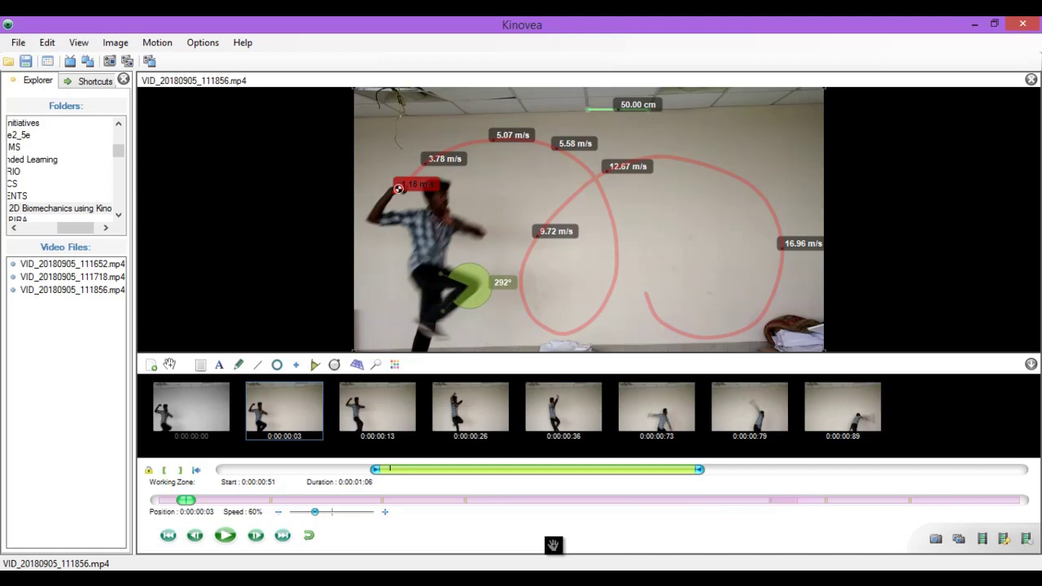
right_click(557, 552)
key(Down)
key(Down)
key(Down)
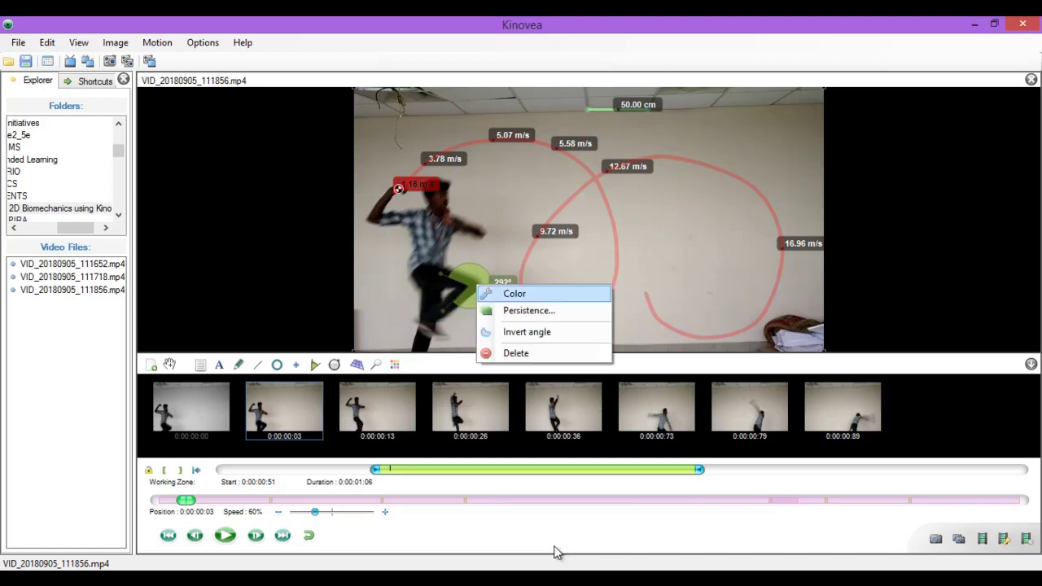
key(Return)
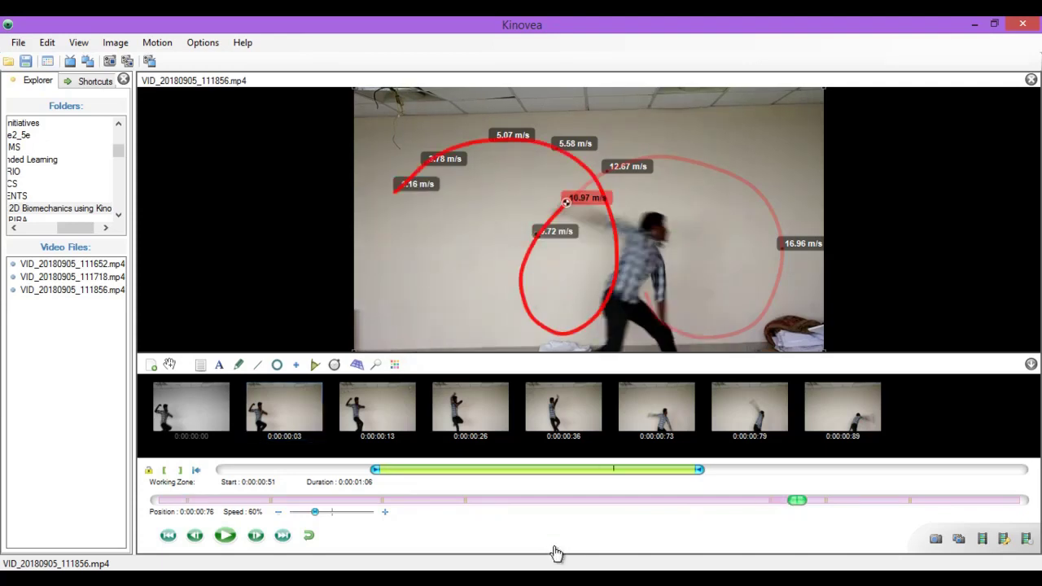
Step back through the frames from 0:00:00:76 to about 0:00:00:13 to examine the hand's speed along the path.
key(Left)
key(Left)
key(Left)
key(Left)
key(Left)
key(Left)
key(Left)
key(Left)
key(Left)
key(Left)
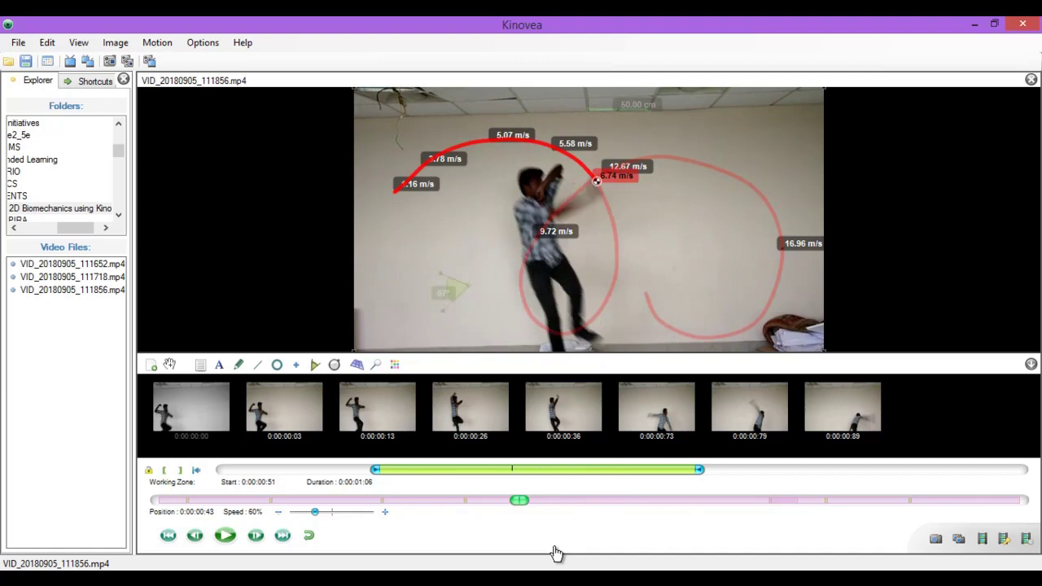
key(Left)
key(Left)
key(Left)
key(Left)
key(Left)
key(Left)
key(Left)
key(Left)
key(Left)
key(Left)
key(Left)
key(Left)
key(Left)
key(Left)
key(Left)
key(Left)
key(Left)
key(Left)
key(Left)
key(Left)
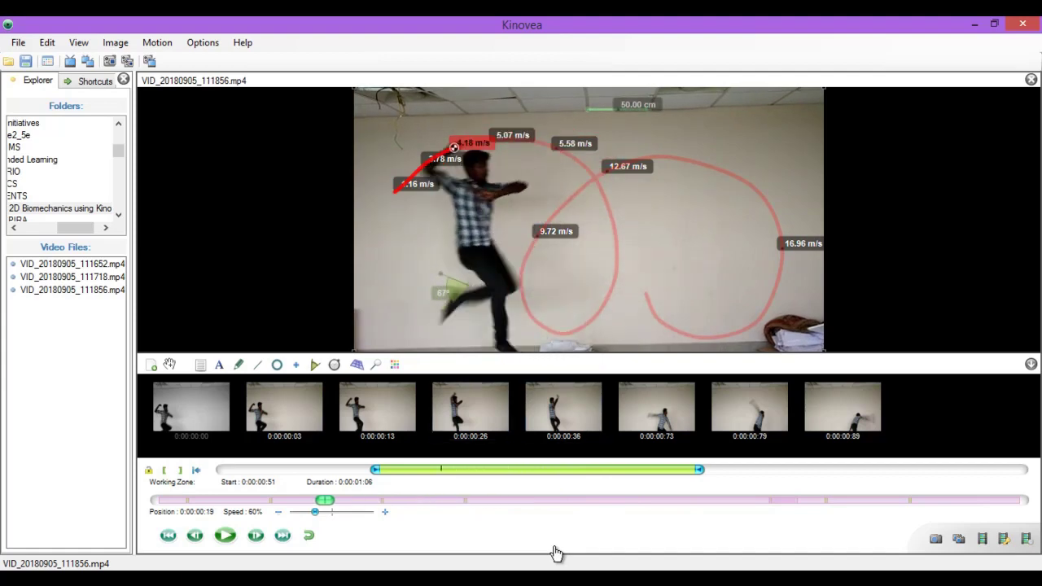
key(Left)
key(Left)
key(Left)
key(Left)
key(Left)
key(Left)
key(Left)
key(Left)
key(Left)
key(Left)
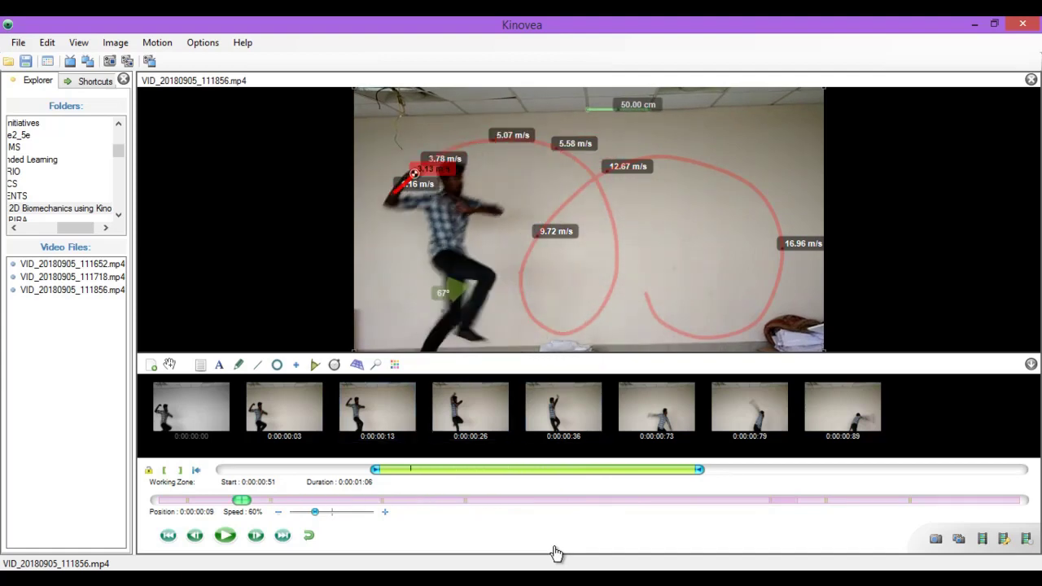
key(Right)
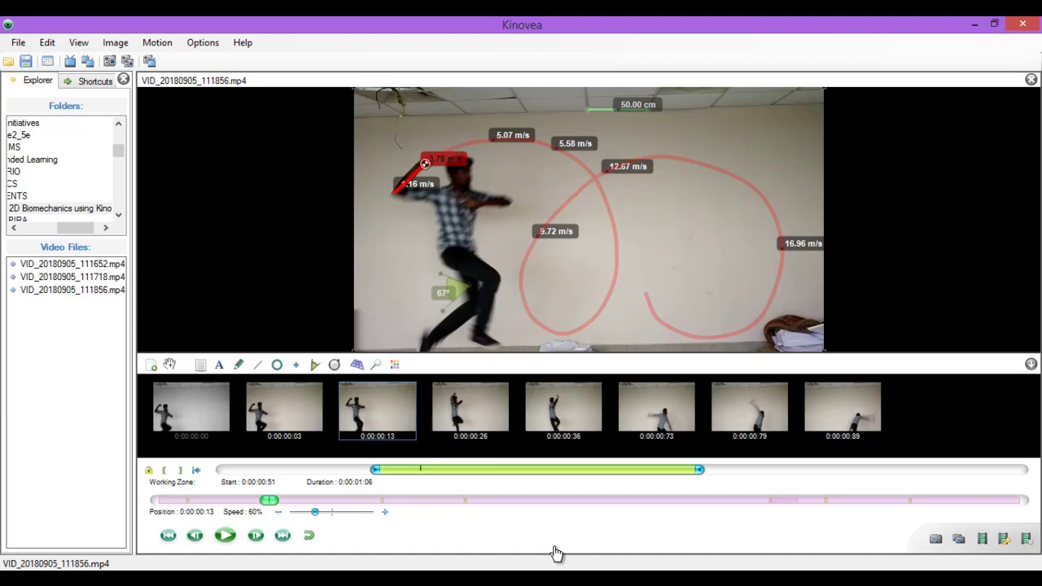
Place a stopwatch above the path's second loop, start it at 0:00:00:03 and play the video to 0:00:00:66.
key(ctrl+Left)
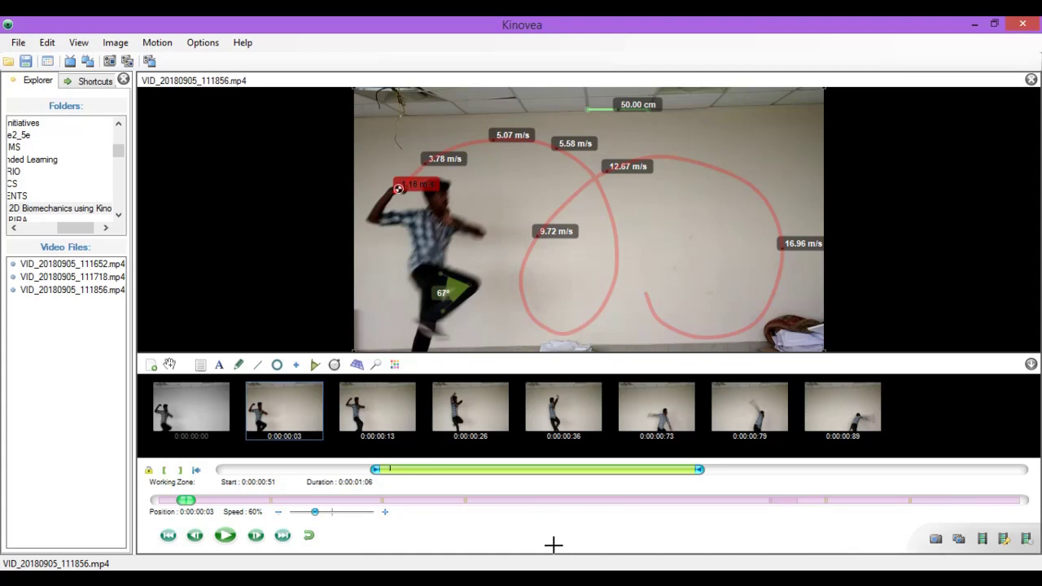
click(716, 130)
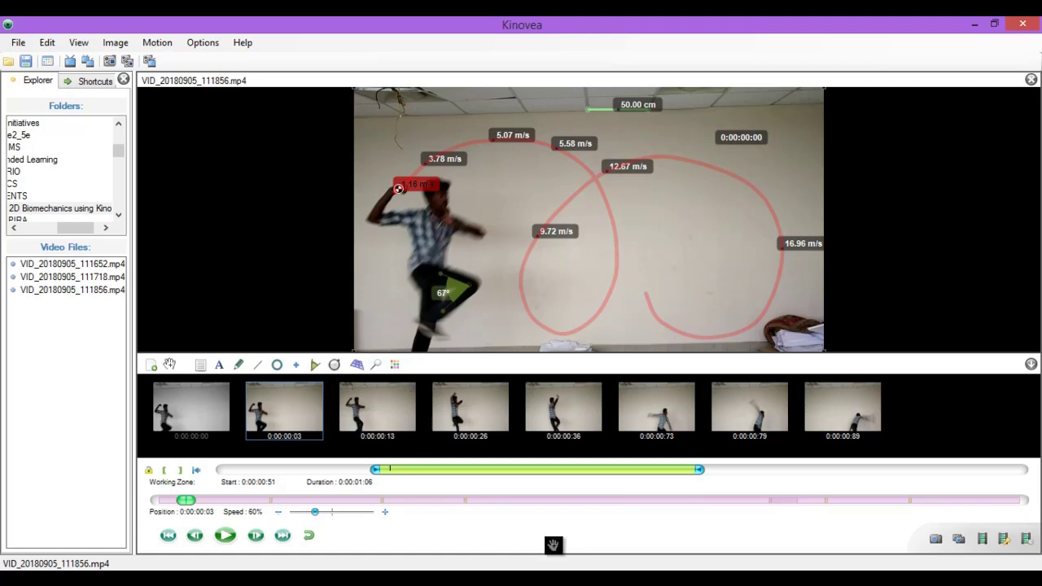
right_click(747, 139)
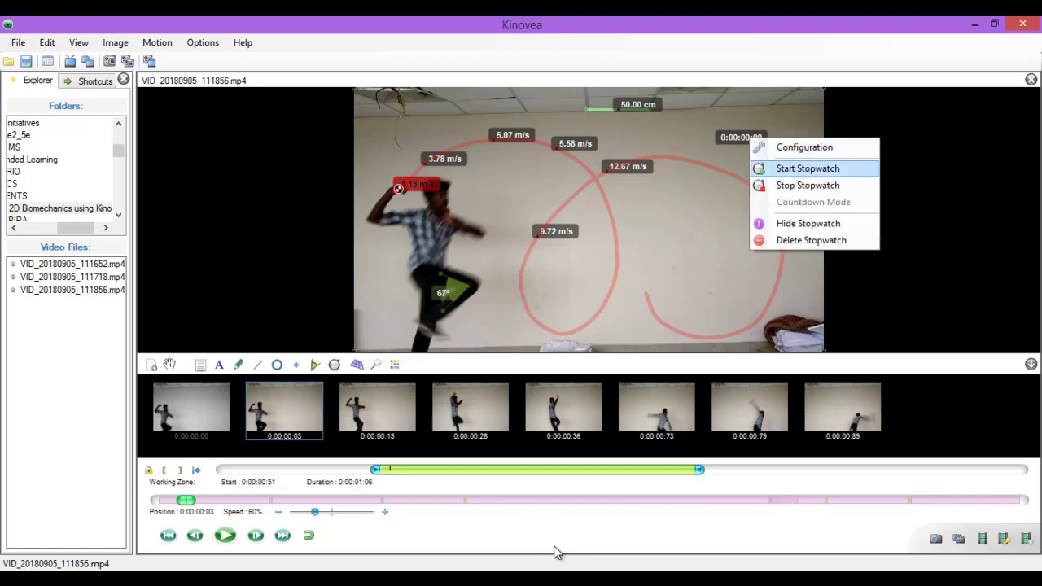
click(807, 169)
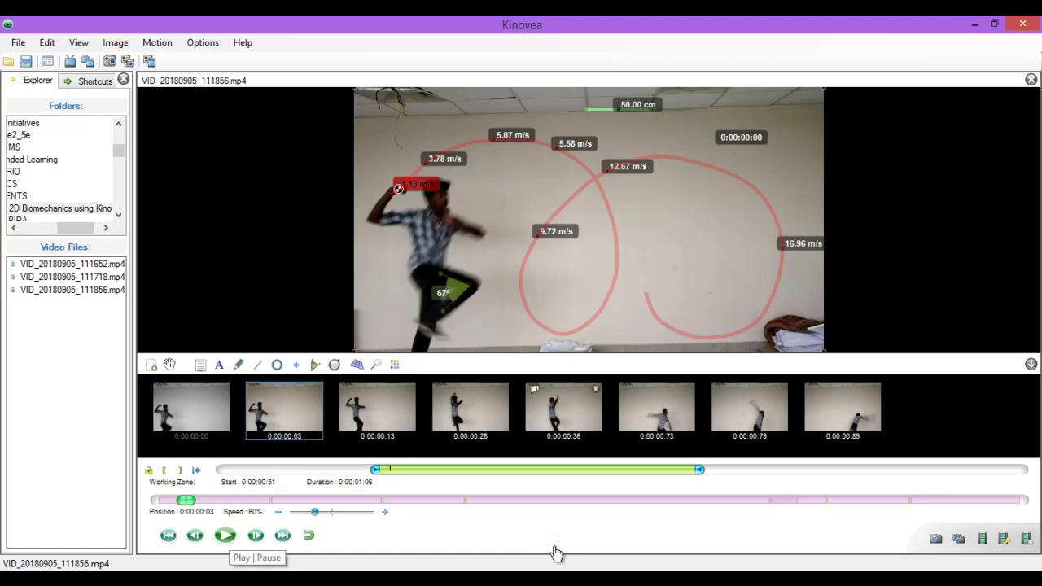
key(space)
key(space)
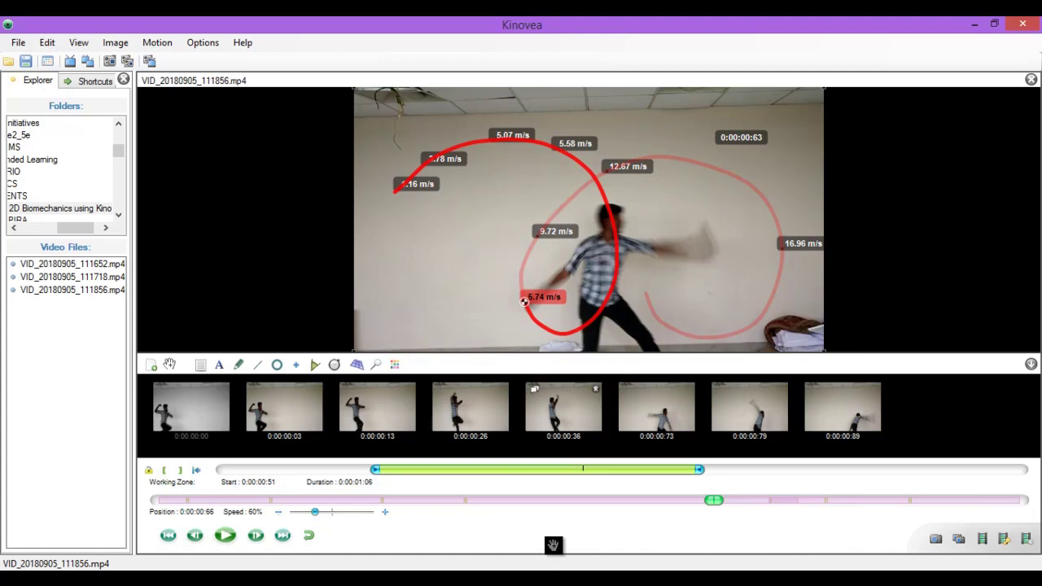
Switch the hand path's measurement to Distance and apply it.
right_click(603, 193)
click(655, 202)
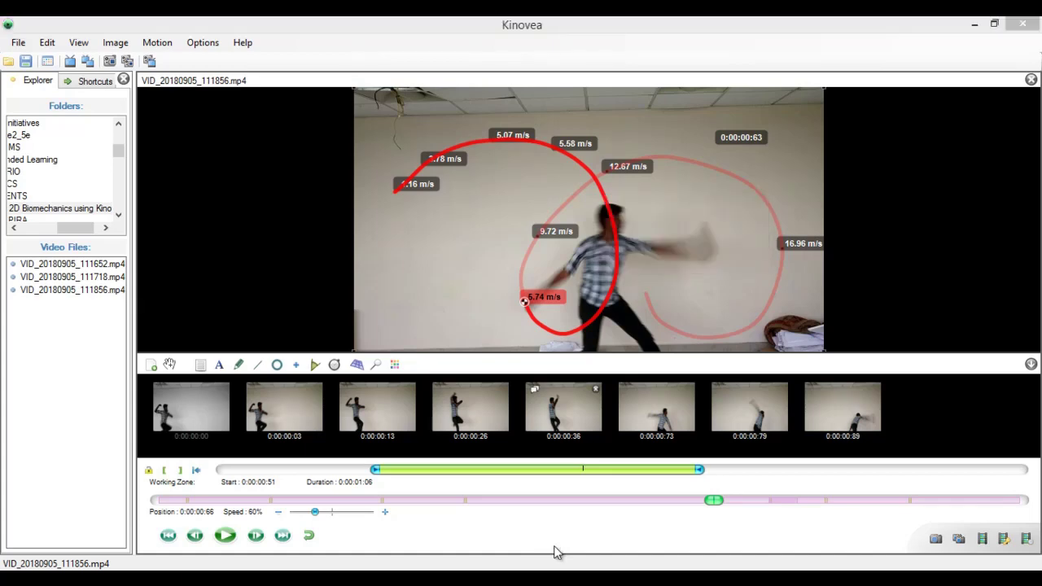
click(615, 324)
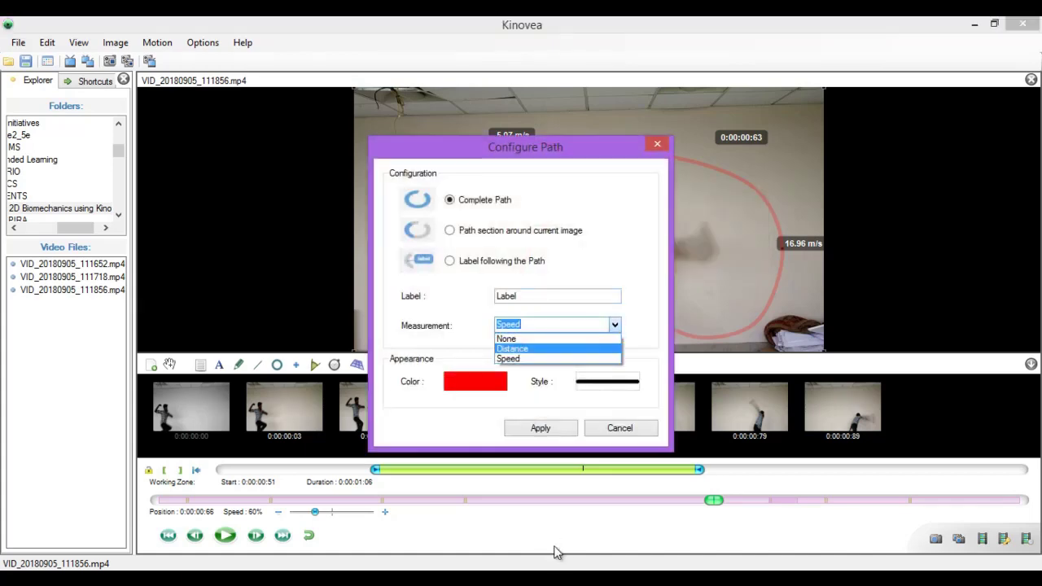
click(540, 347)
key(Return)
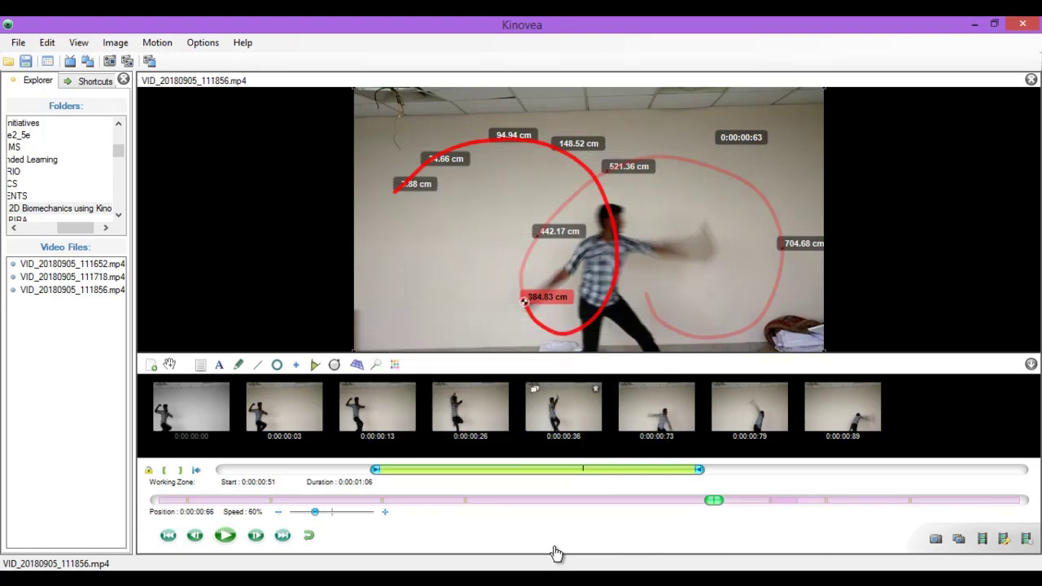